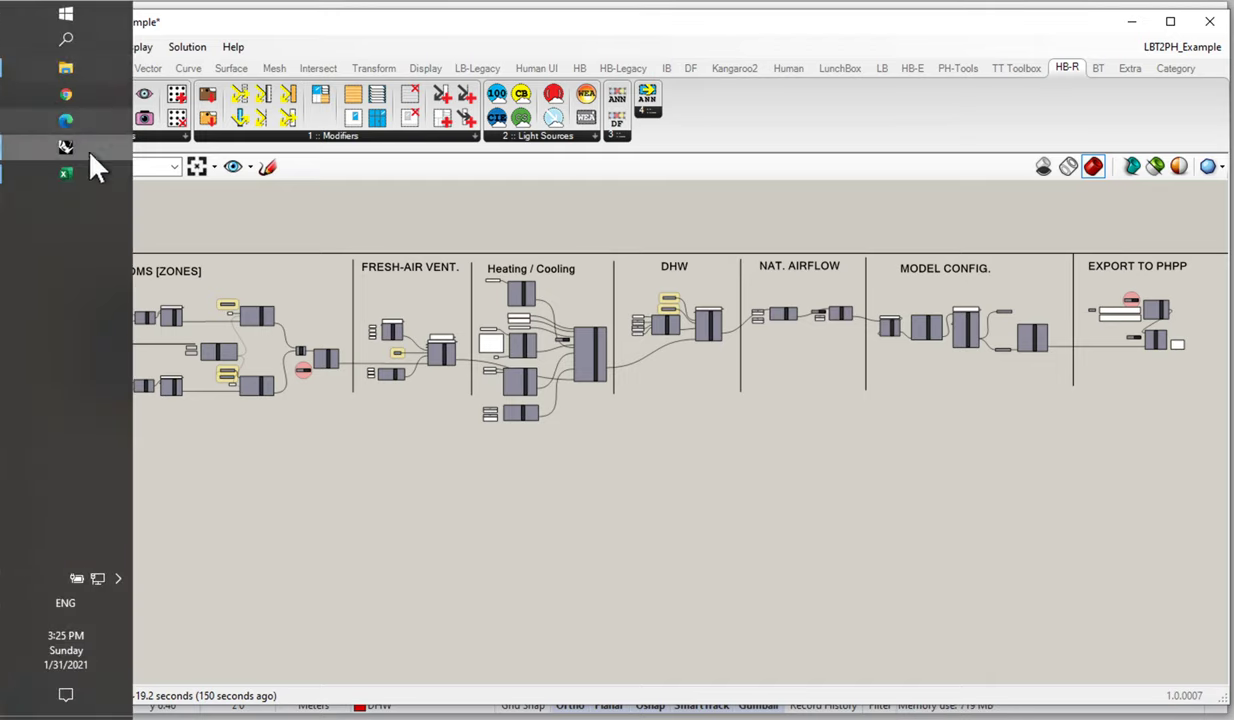
Step: Bring the My_Results workbook to the front, maximize it, and scroll the sheet tabs to later worksheets
click(91, 174)
click(388, 228)
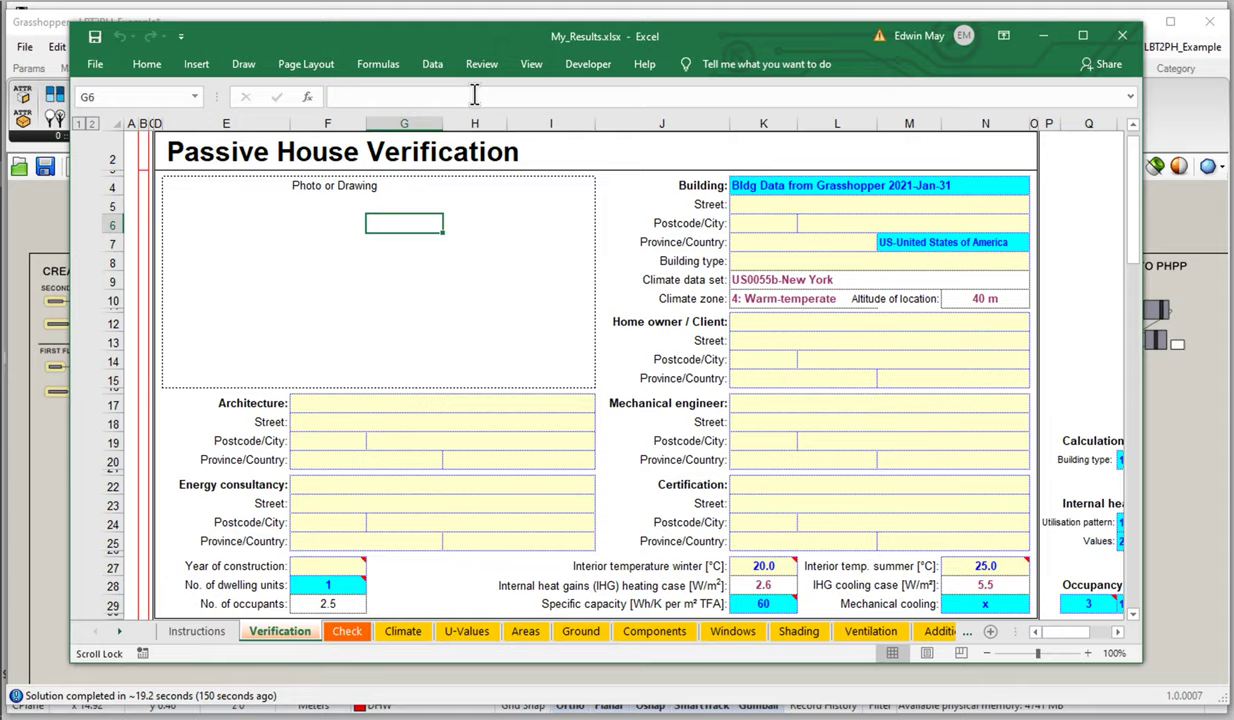
double_click(637, 36)
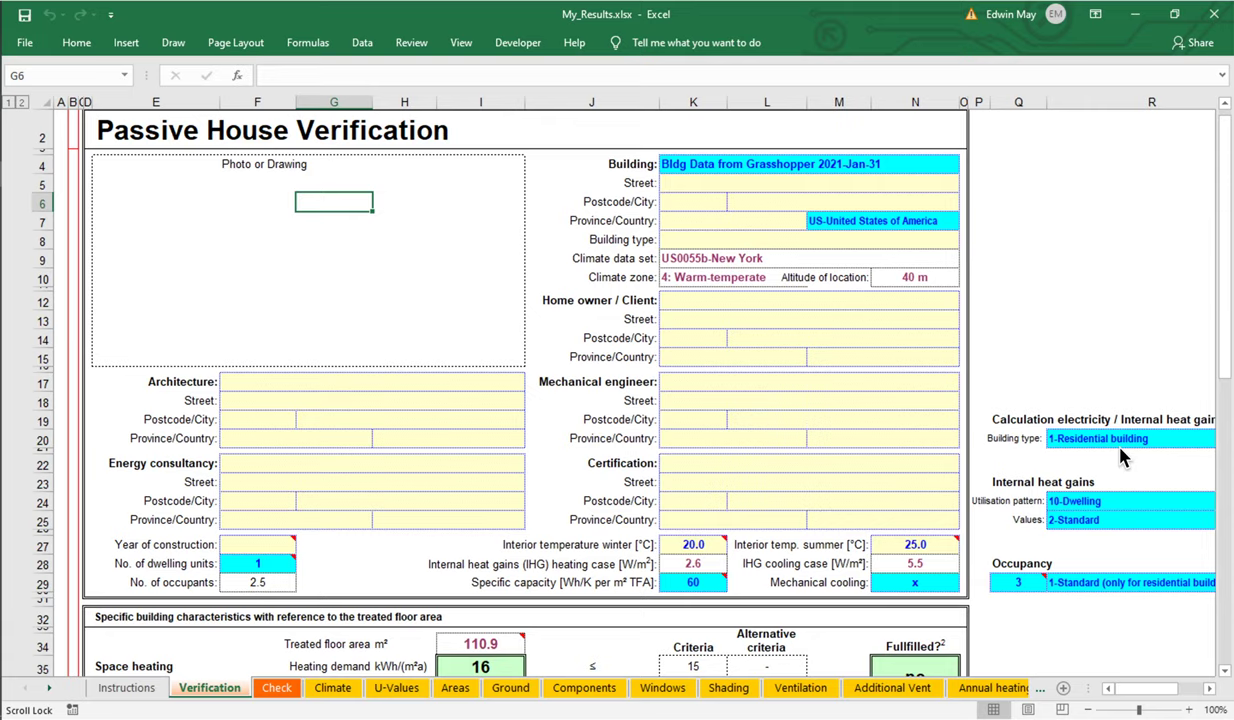
click(49, 688)
click(49, 688)
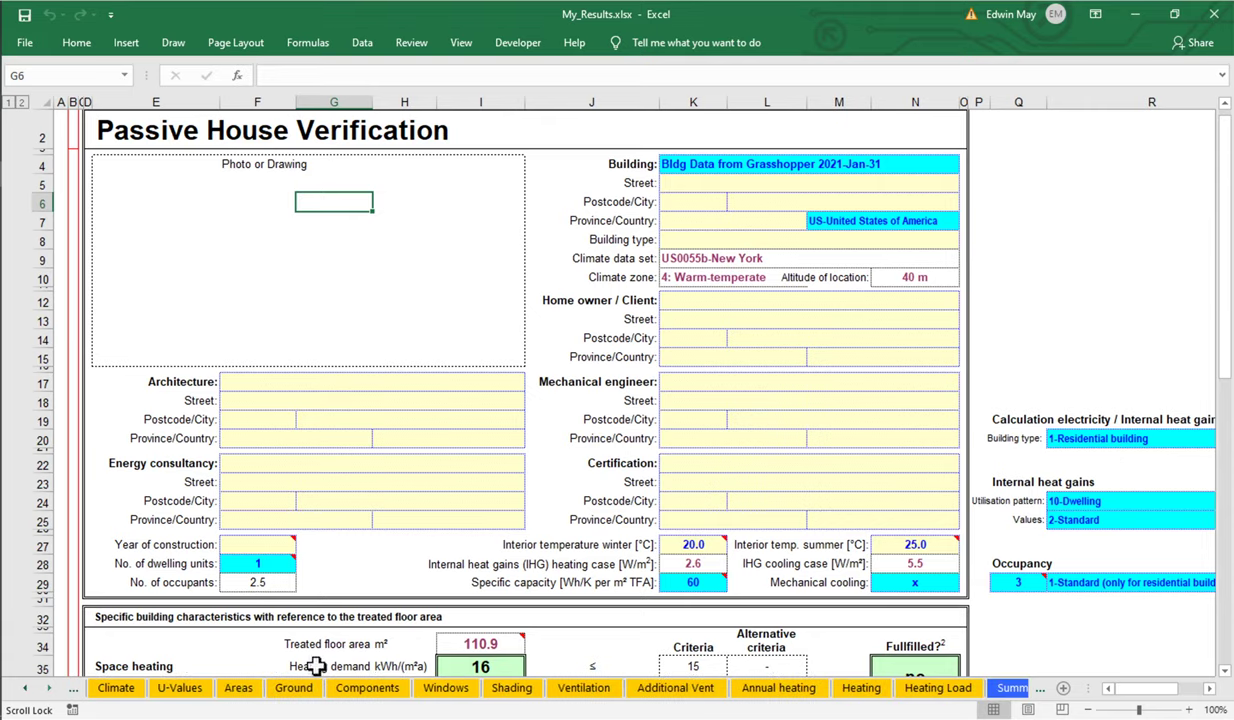
Step: Open the Heating sheet and select the available solar heat gains block, rows 50–61
click(872, 693)
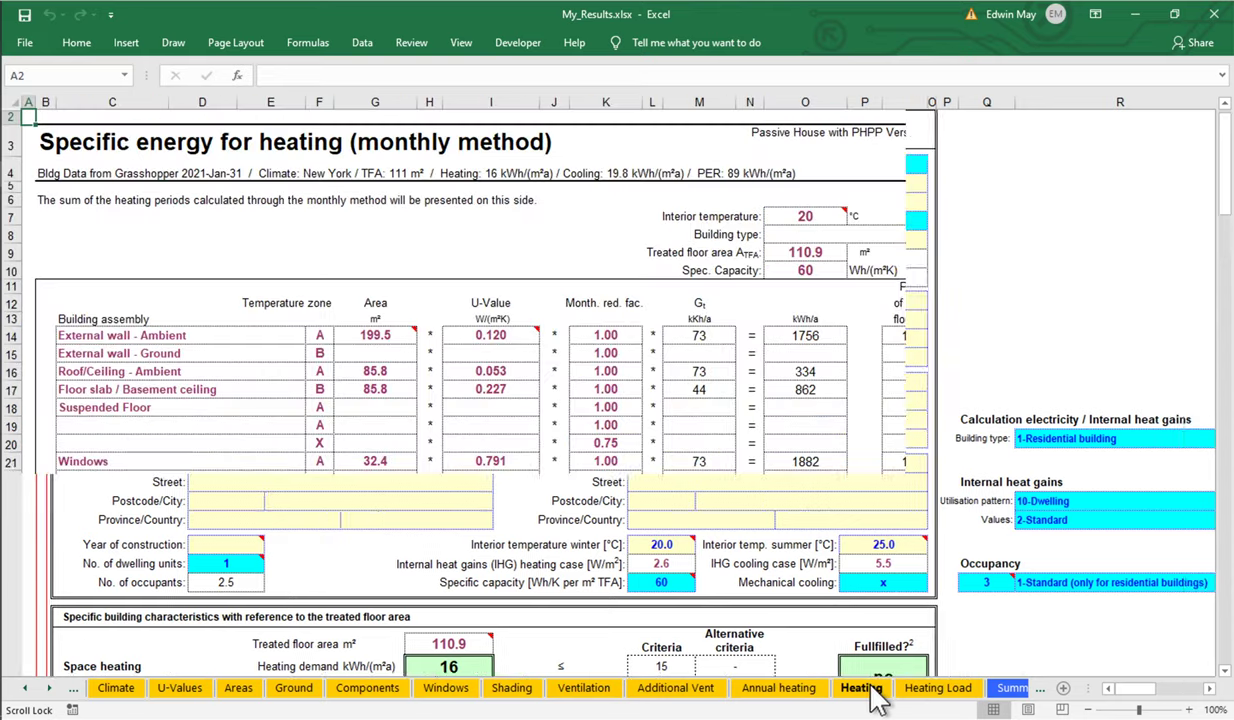
click(872, 697)
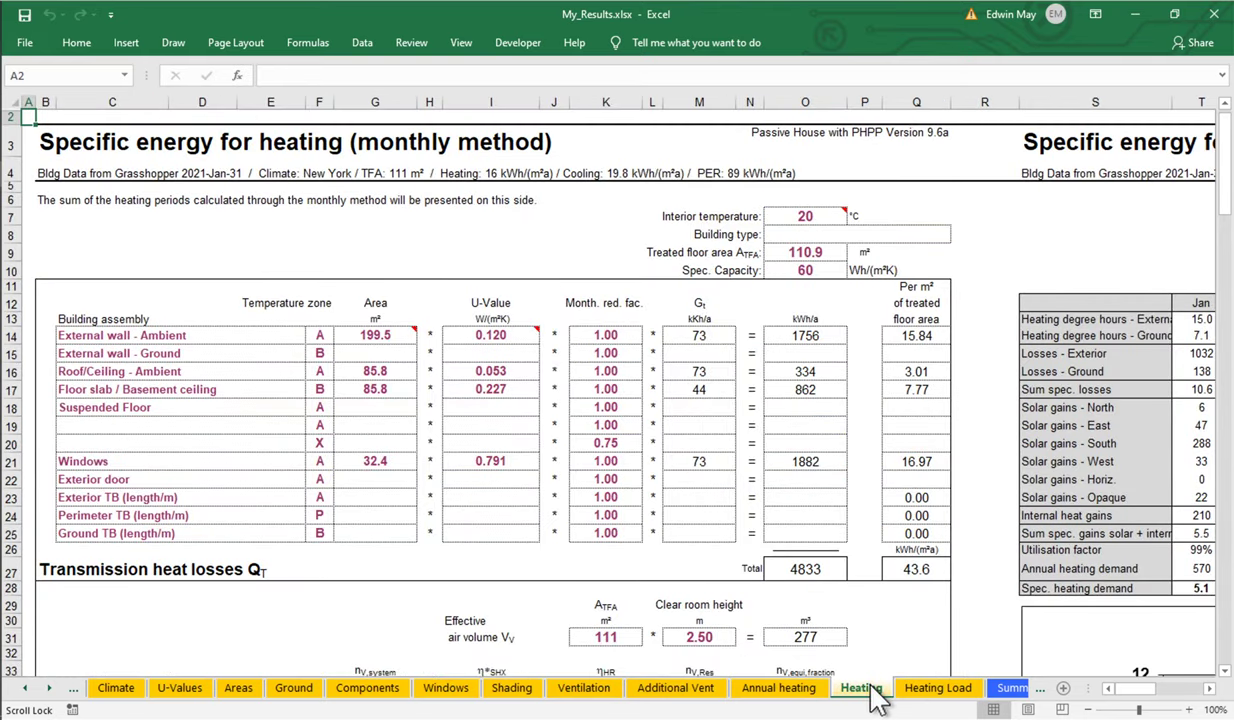
scroll(201, 323, down, 1)
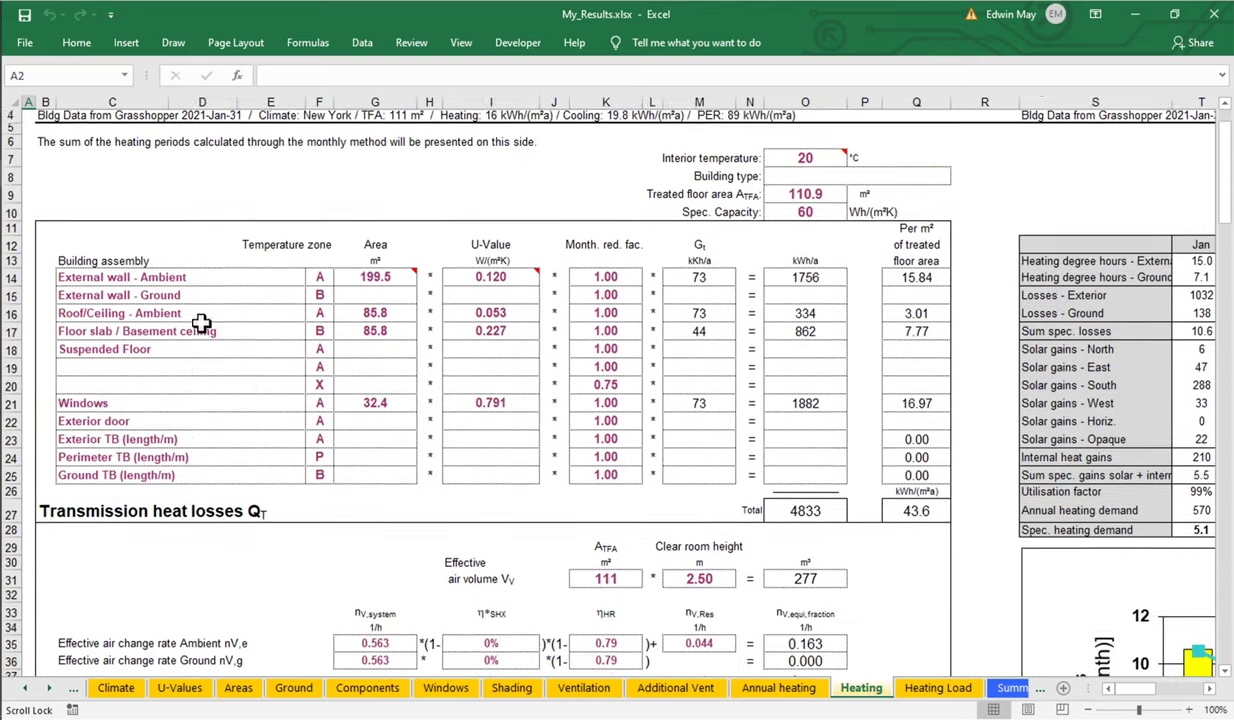
scroll(201, 323, down, 8)
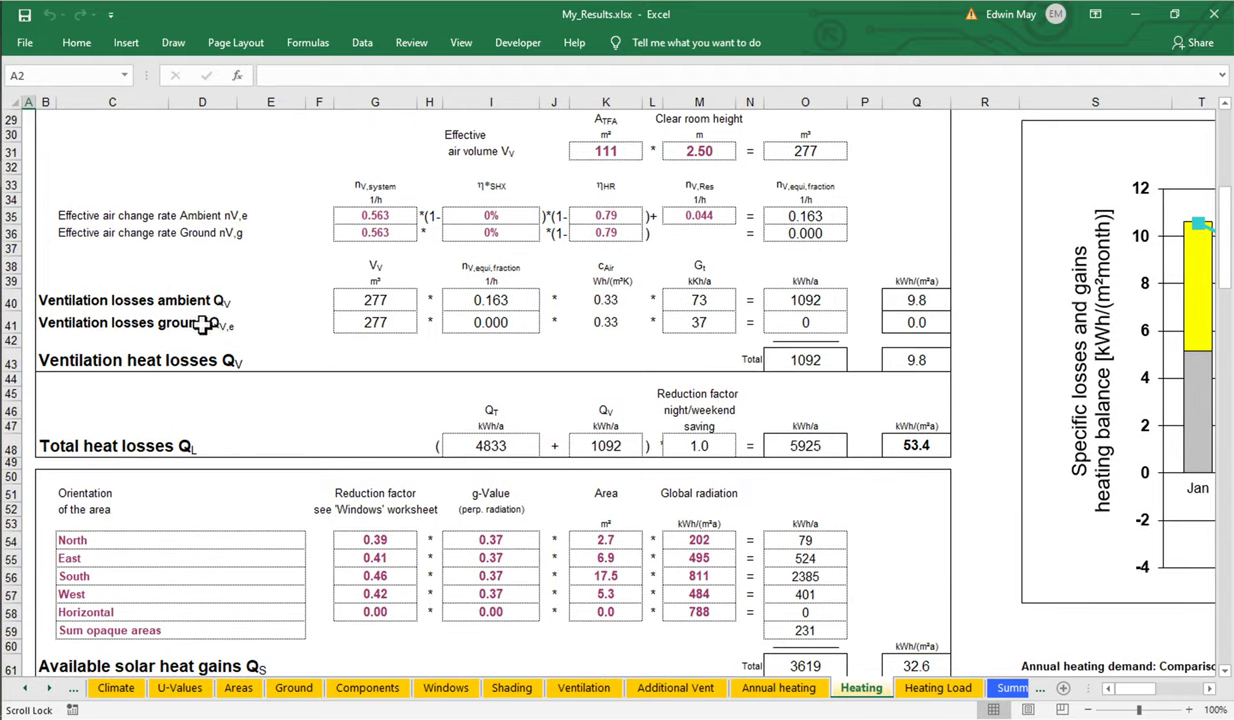
scroll(124, 333, up, 2)
scroll(140, 330, down, 5)
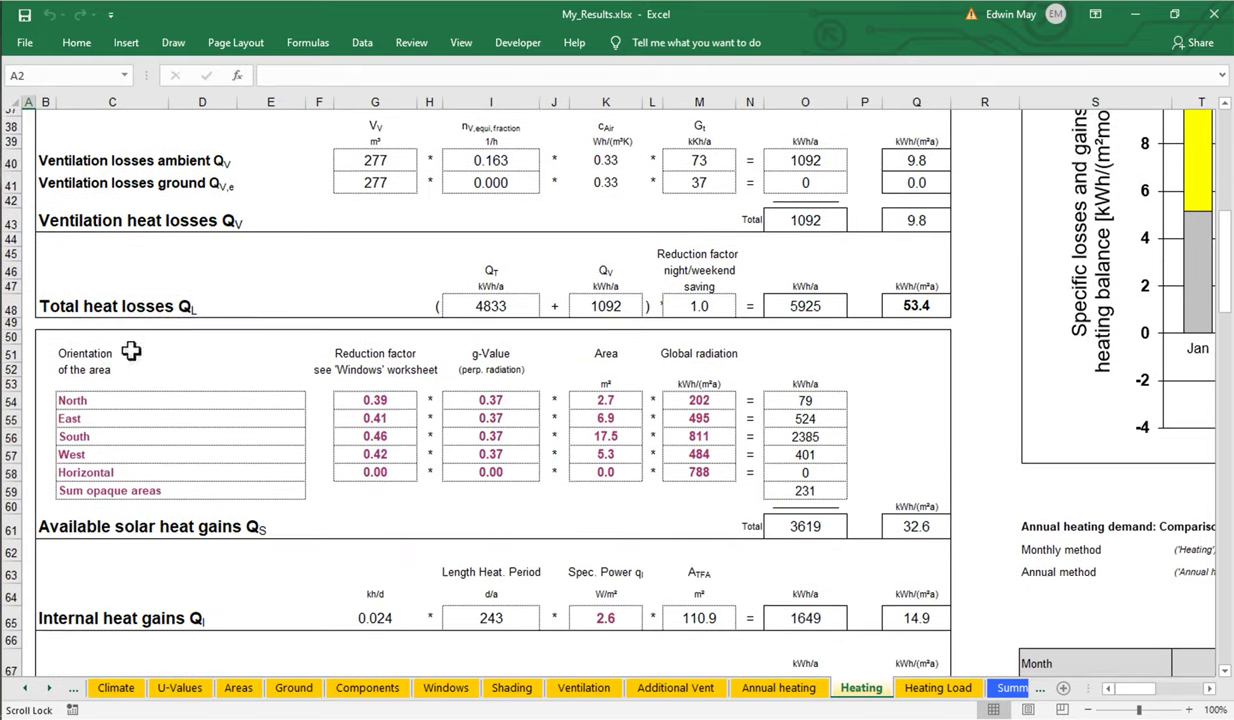
drag(50, 512, 920, 334)
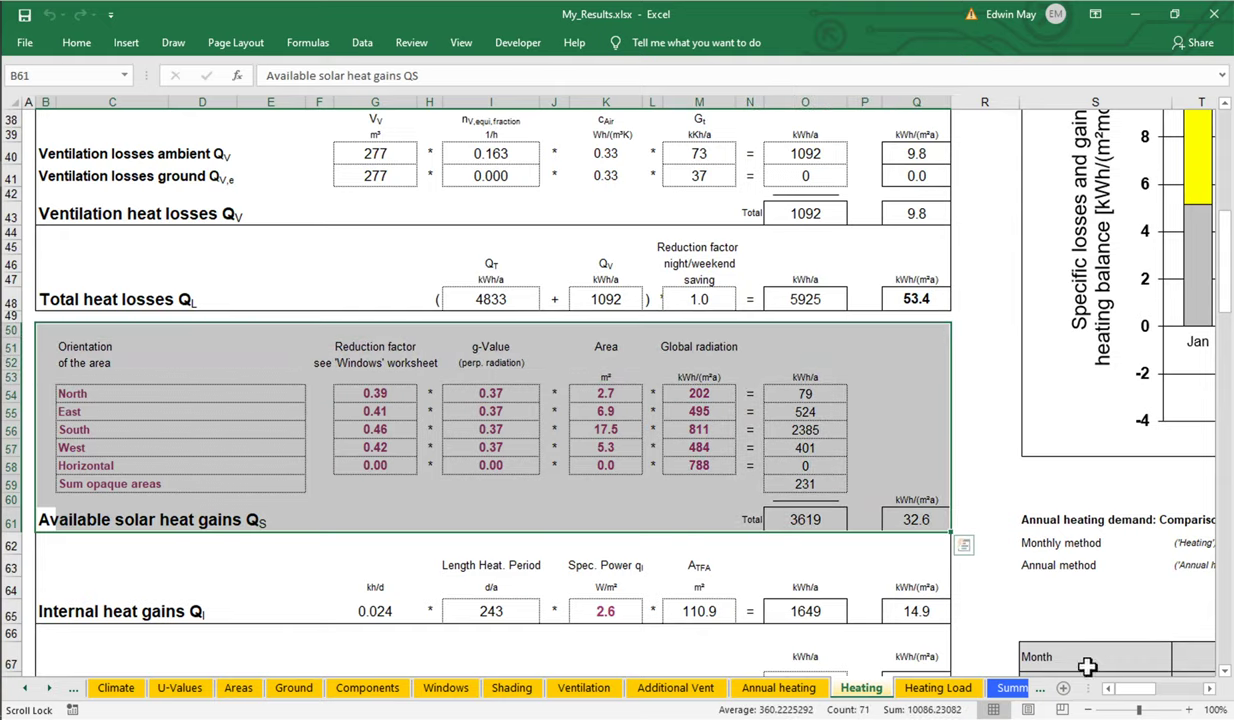
Step: Zoom the Heating sheet in to 130%
click(1191, 709)
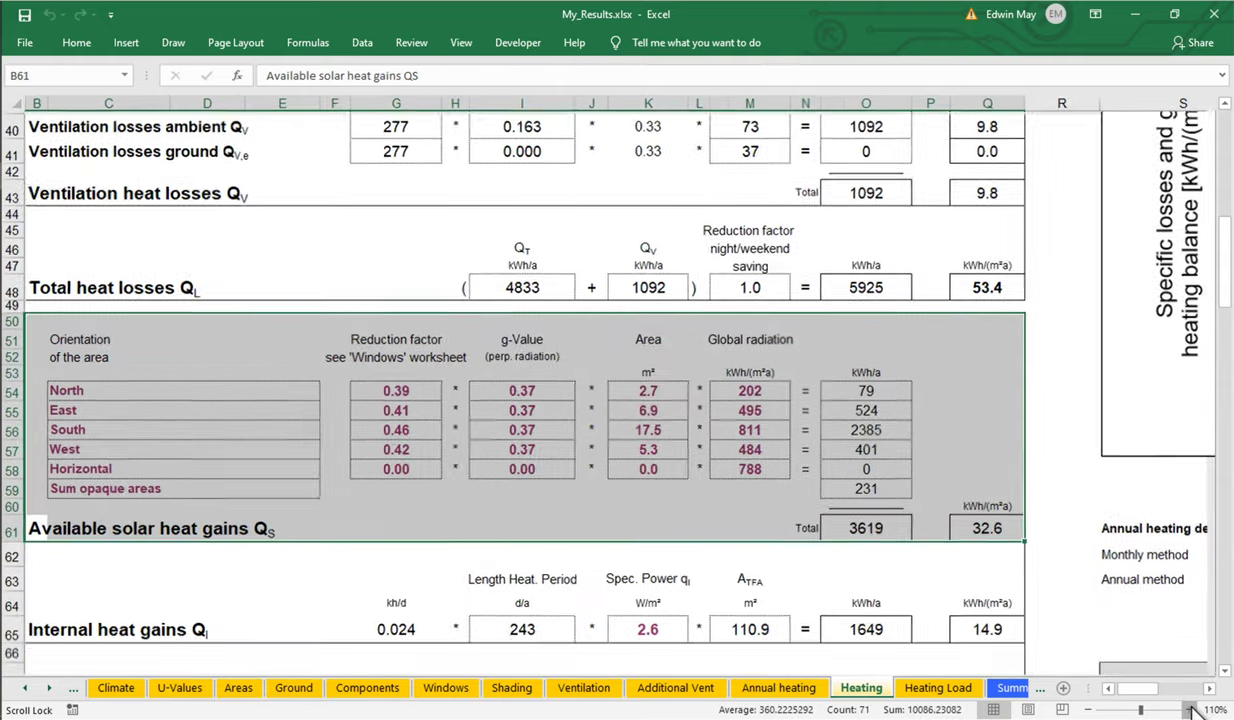
click(1191, 709)
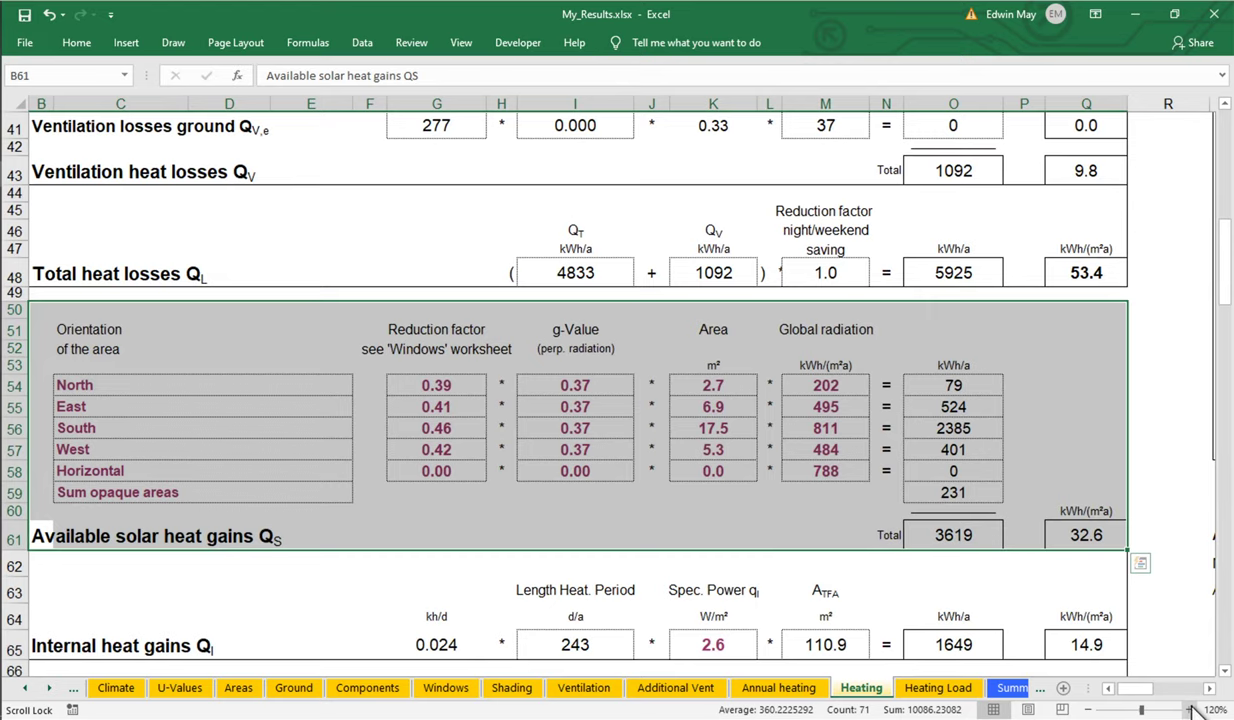
click(1191, 709)
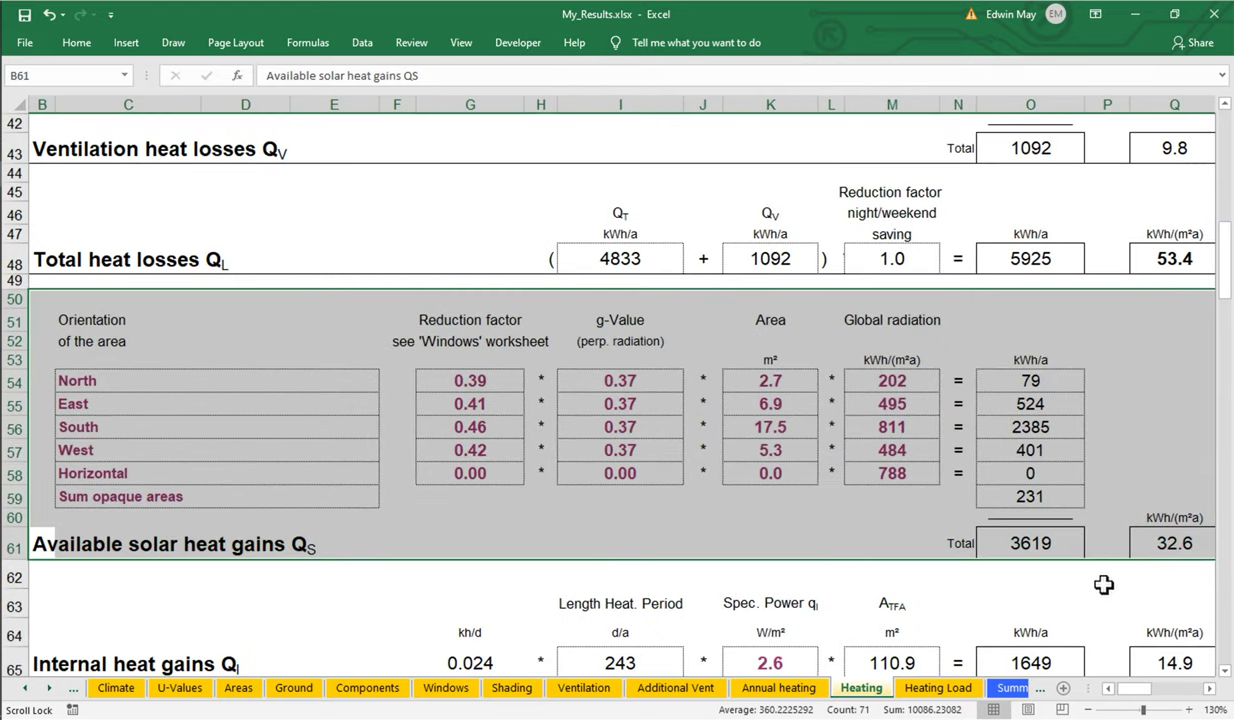
click(1177, 541)
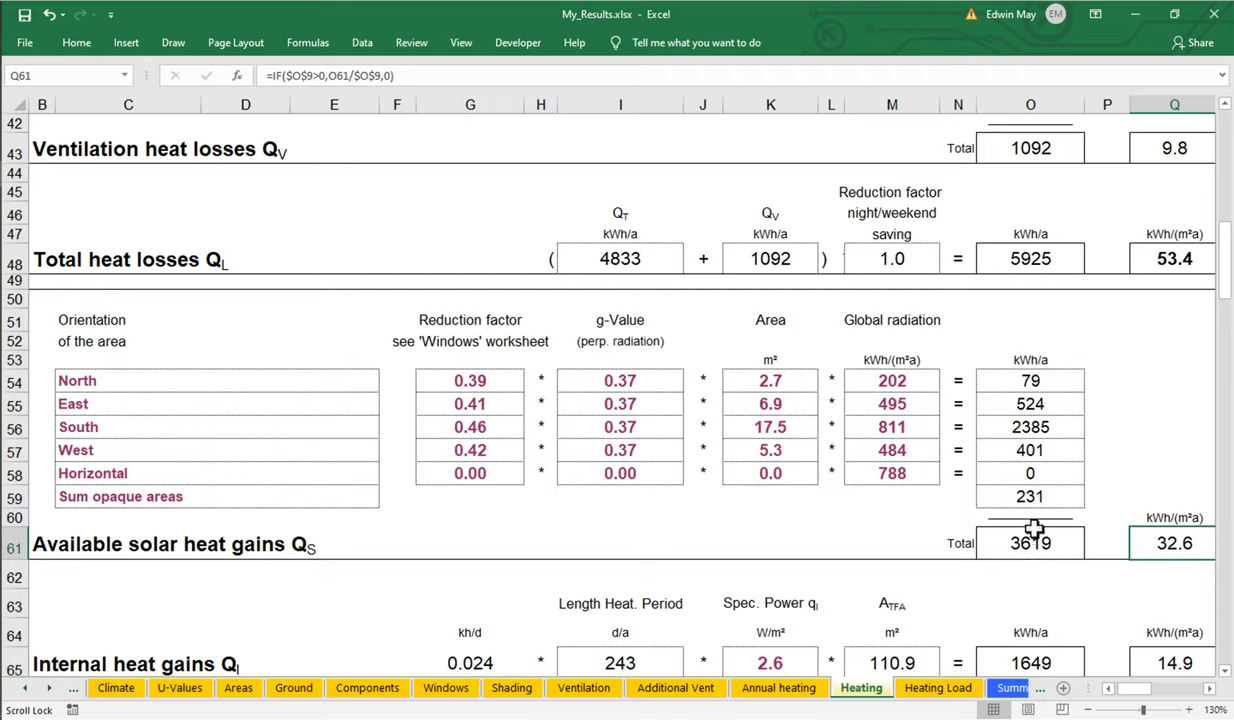
click(1040, 497)
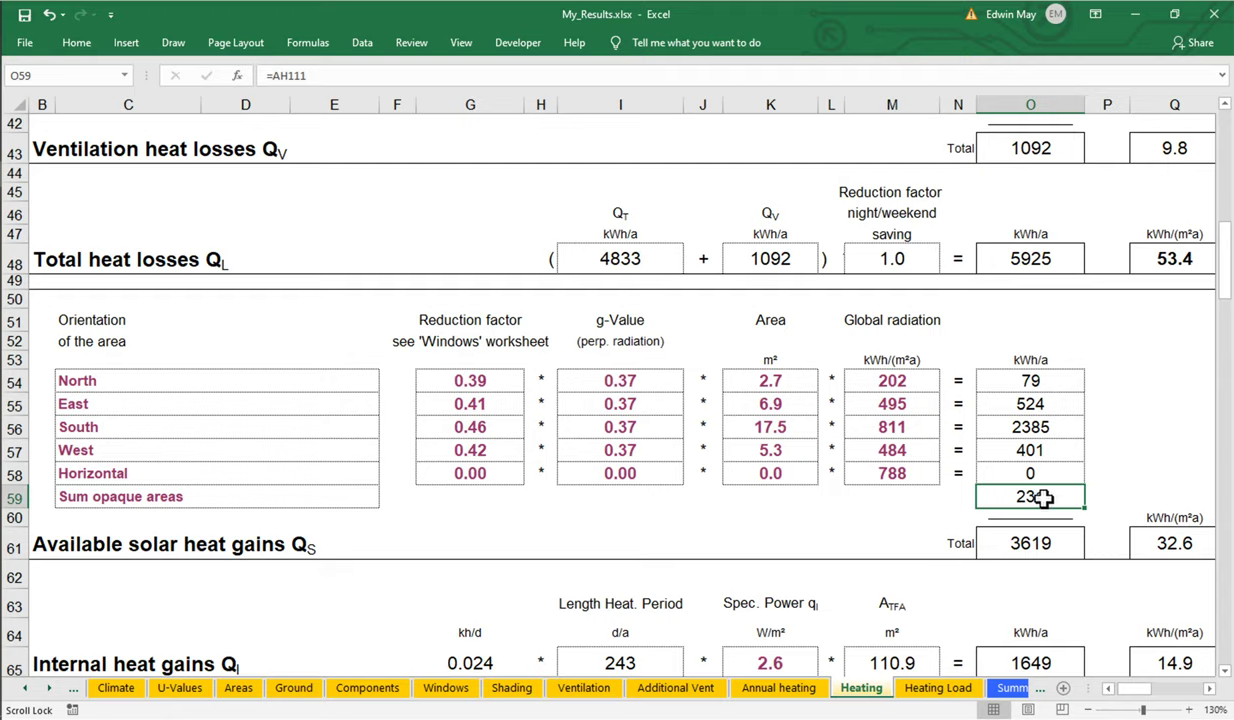
click(1052, 472)
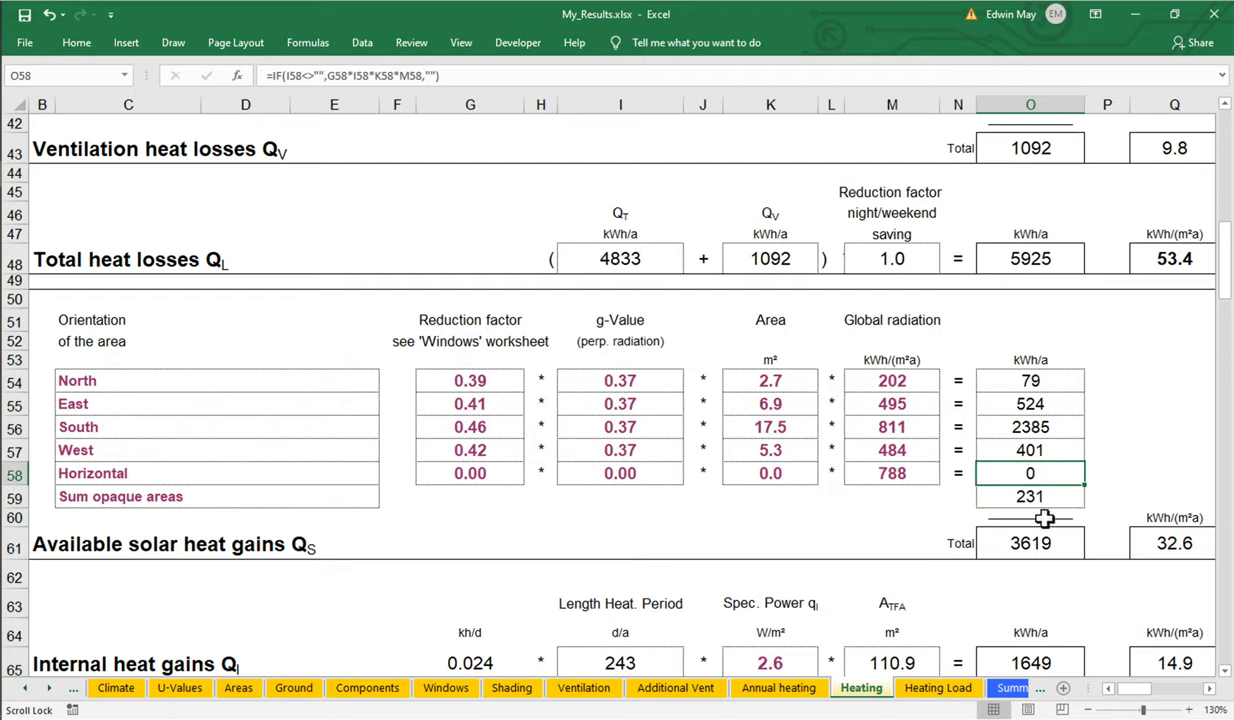
click(1030, 450)
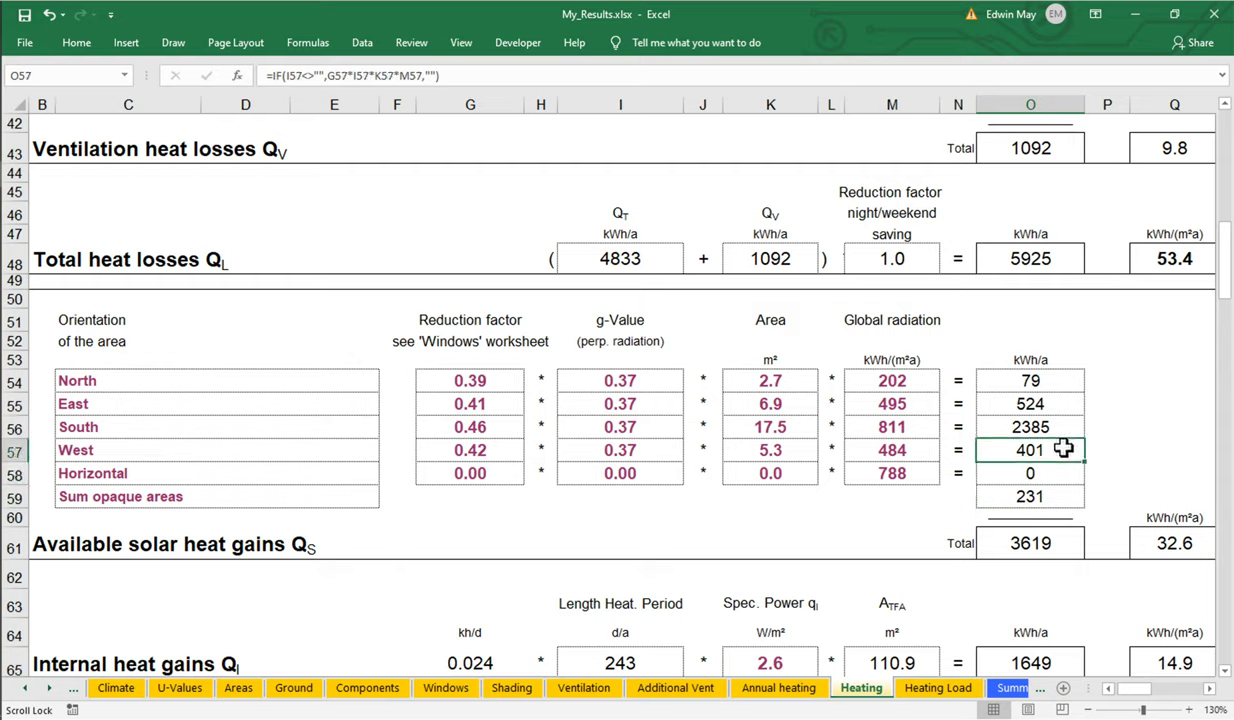
click(133, 450)
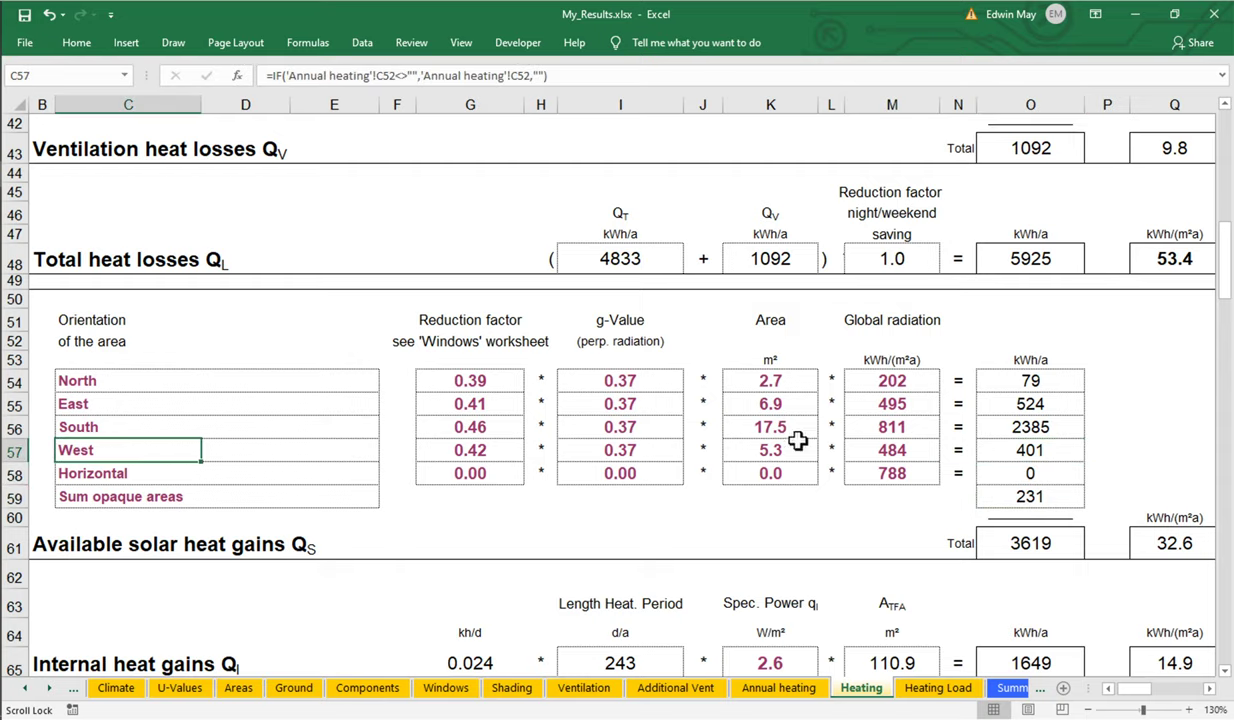
click(1056, 430)
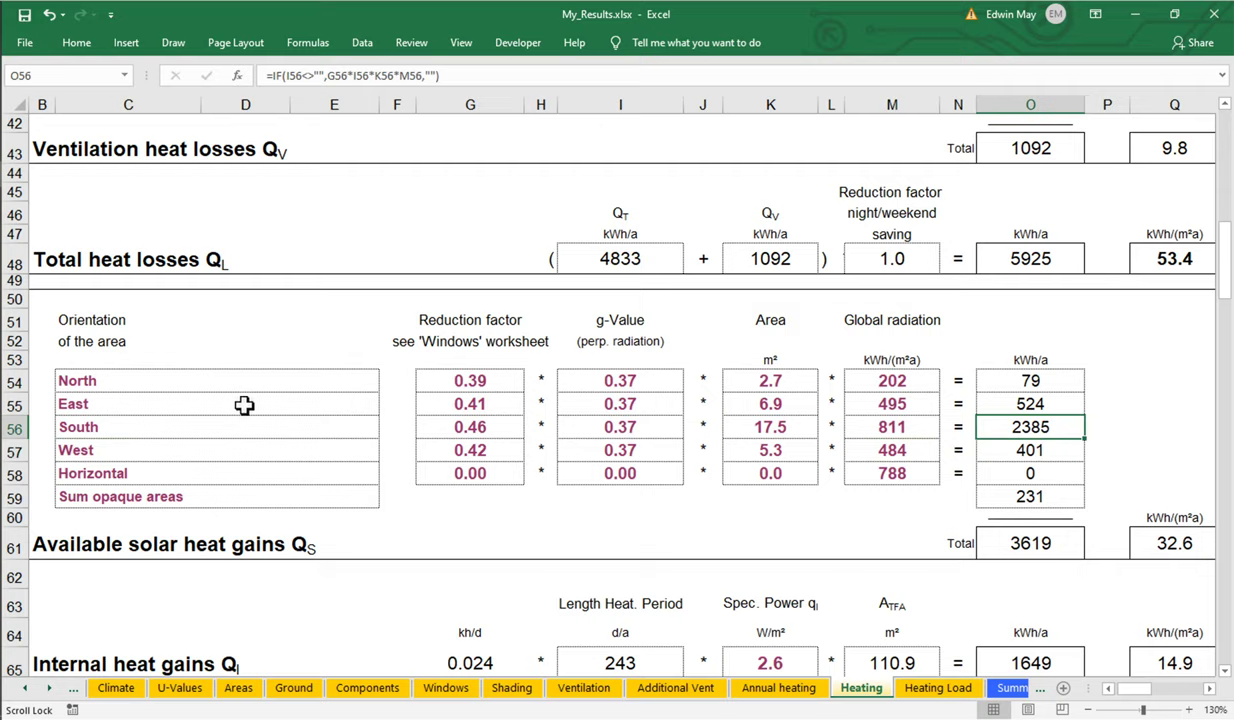
click(75, 427)
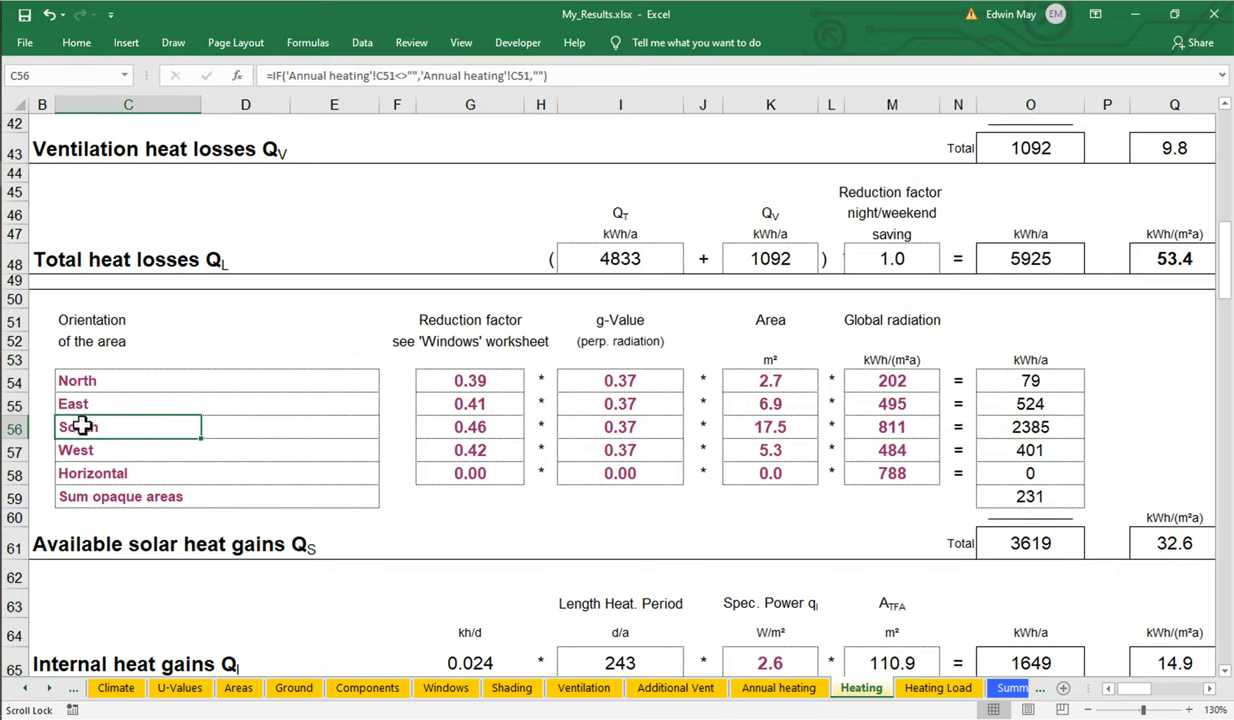
click(1038, 405)
click(124, 400)
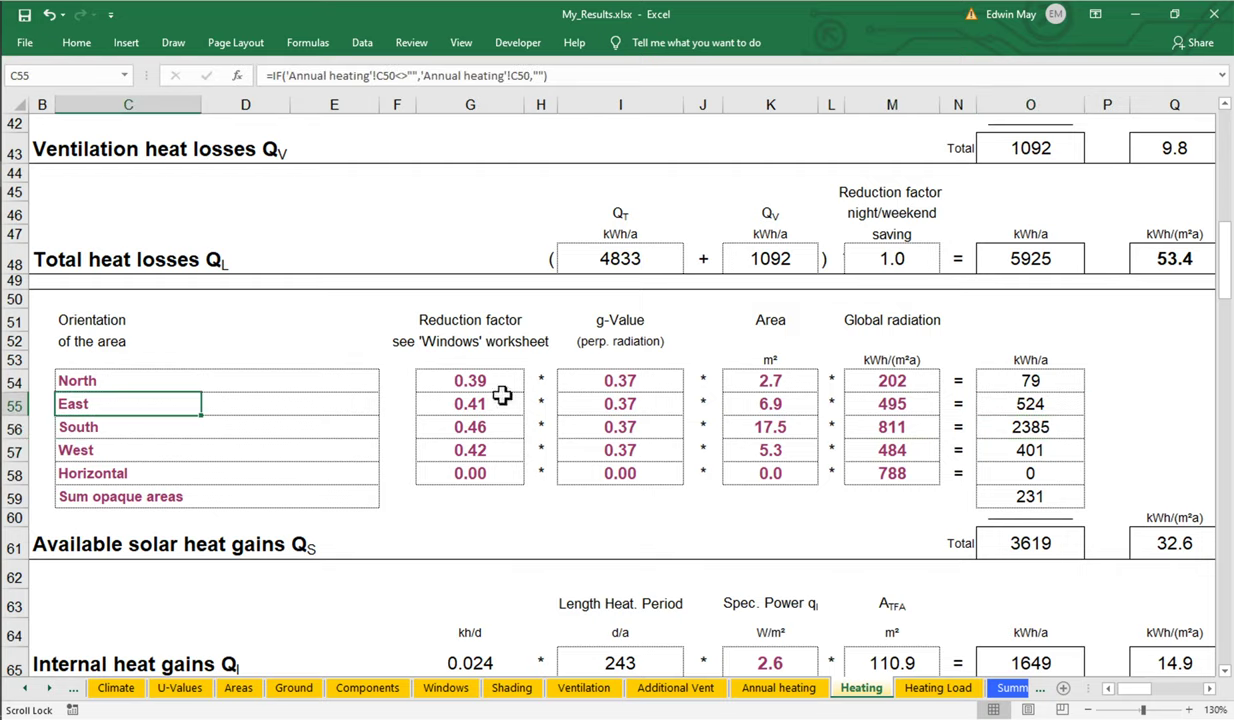
click(1045, 381)
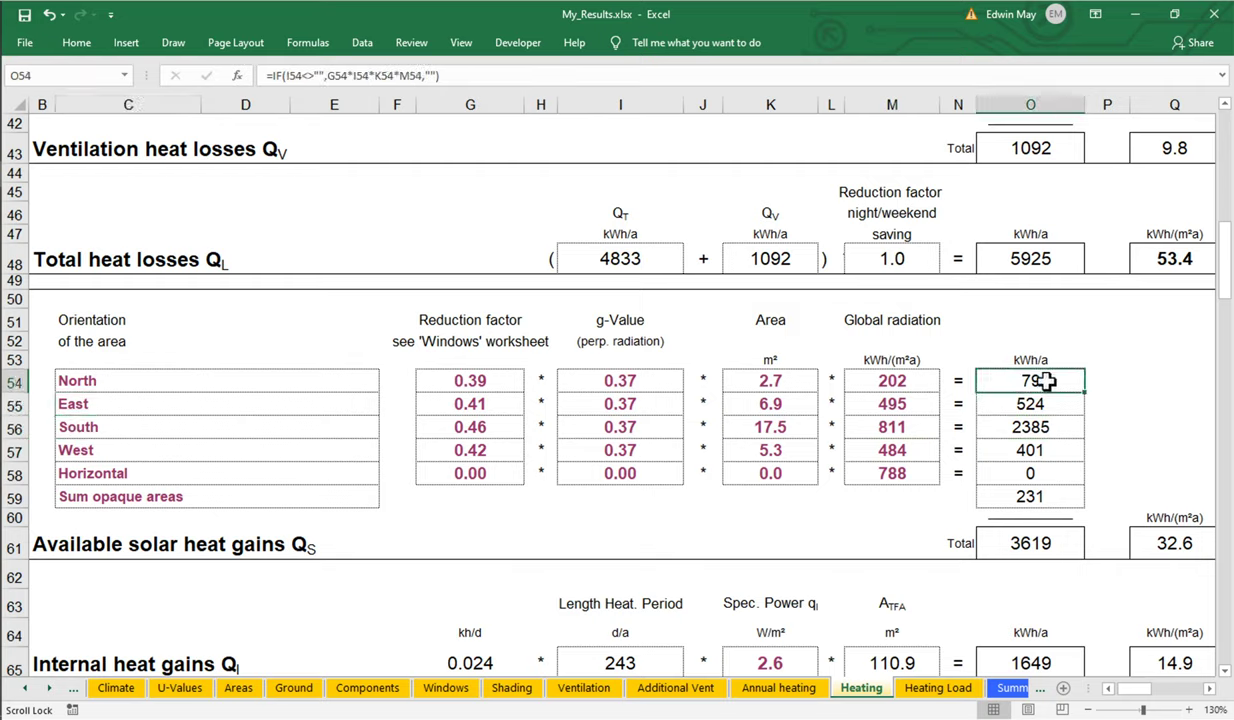
click(160, 382)
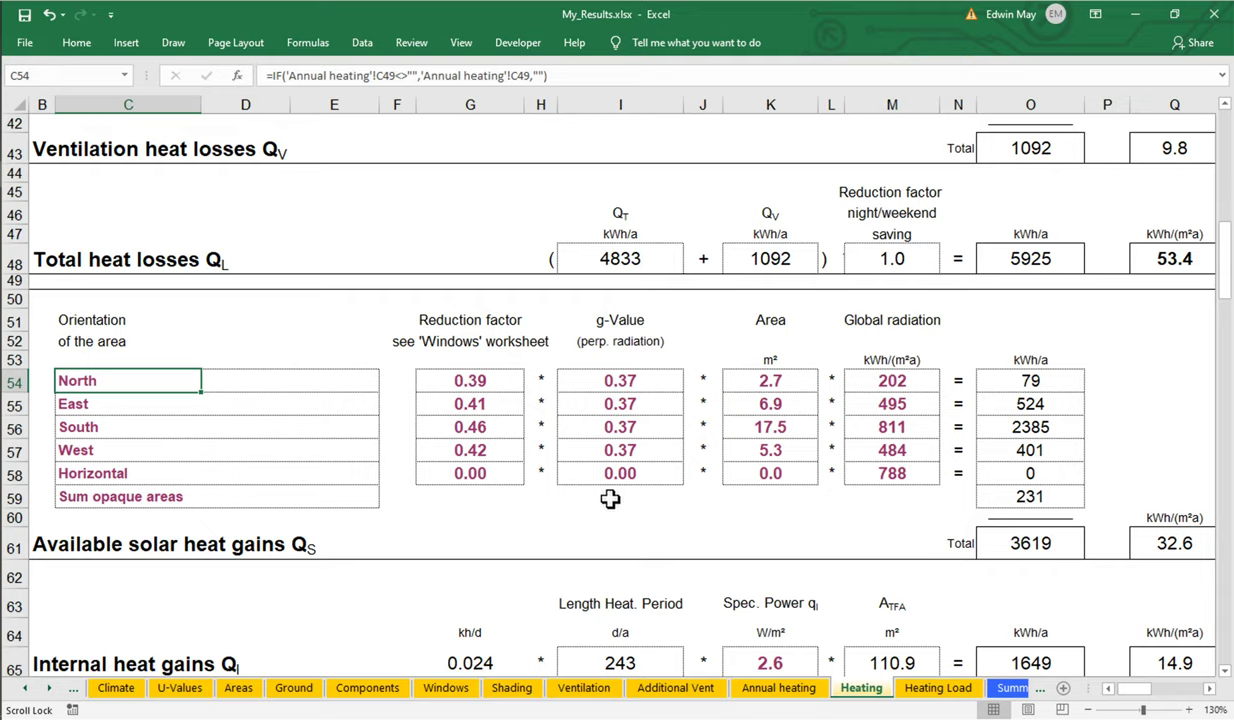
drag(968, 378, 1010, 502)
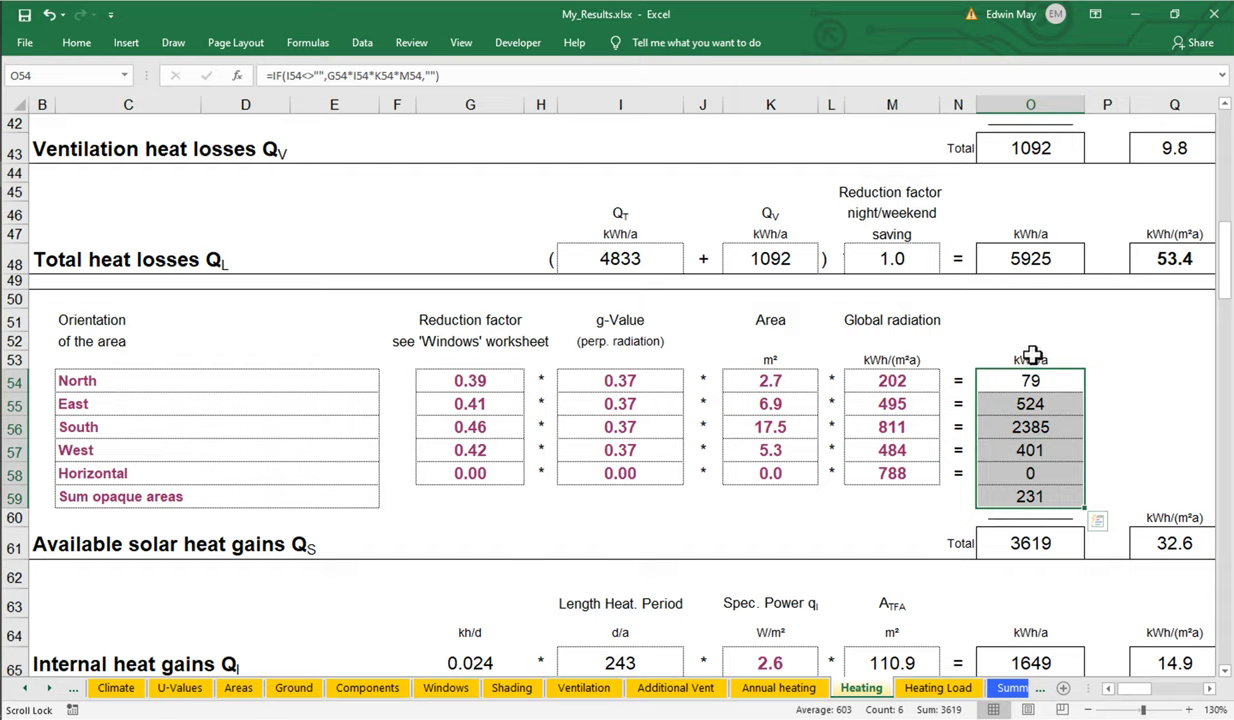
click(482, 378)
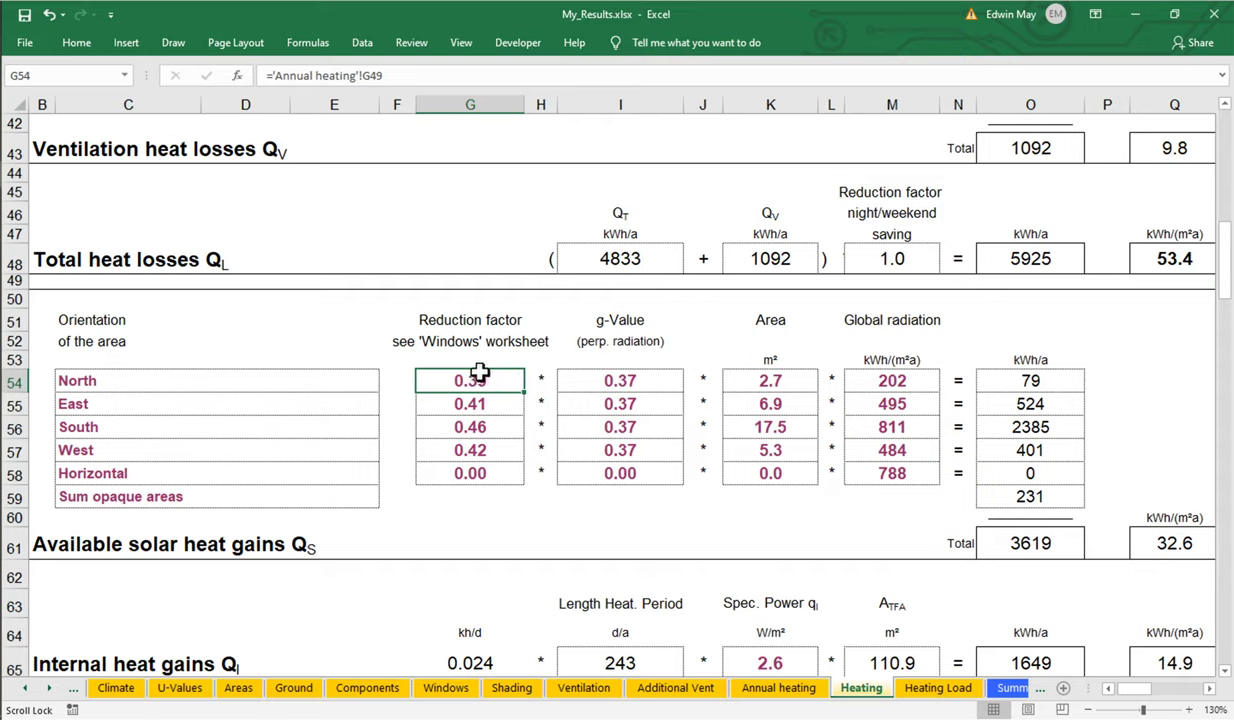
click(663, 387)
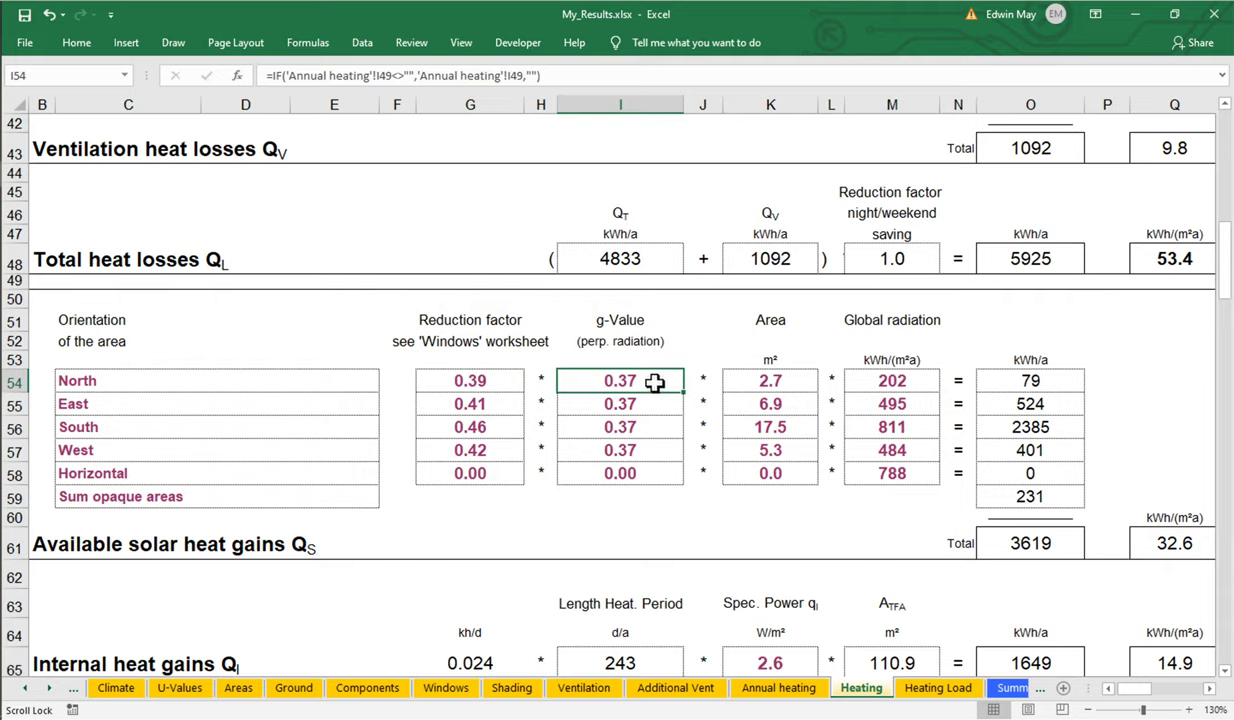
scroll(653, 381, right, 3)
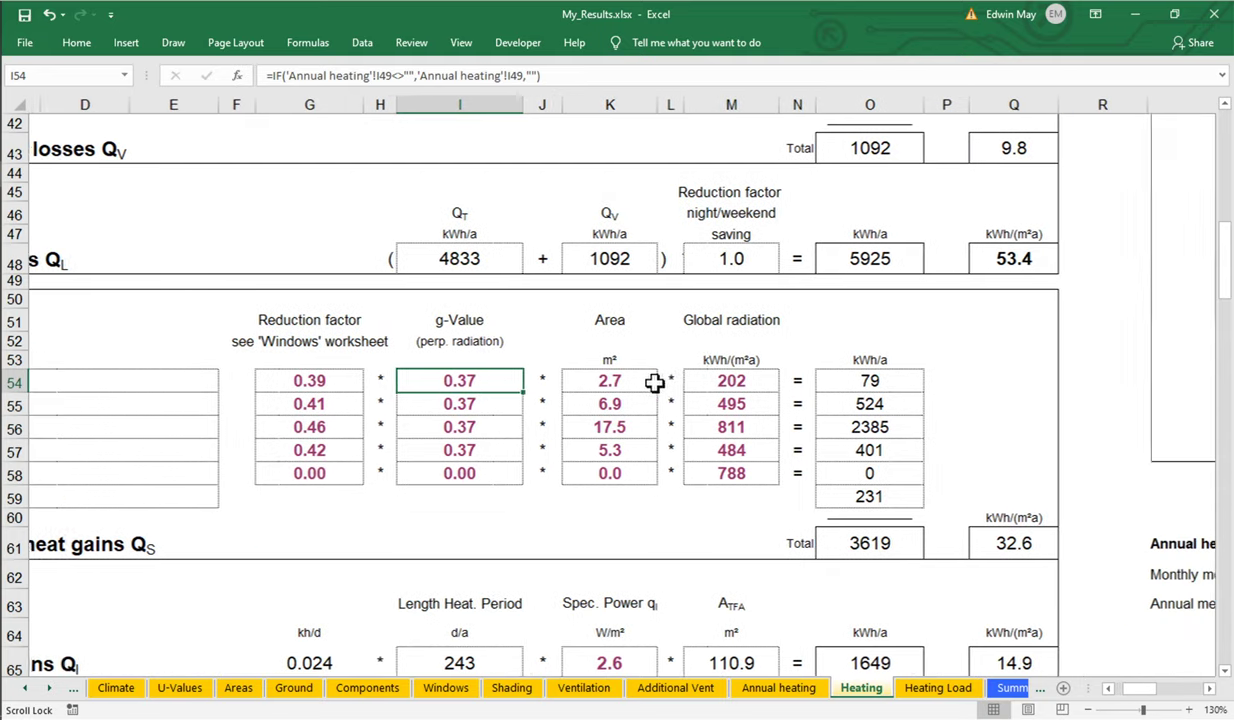
click(575, 362)
click(580, 380)
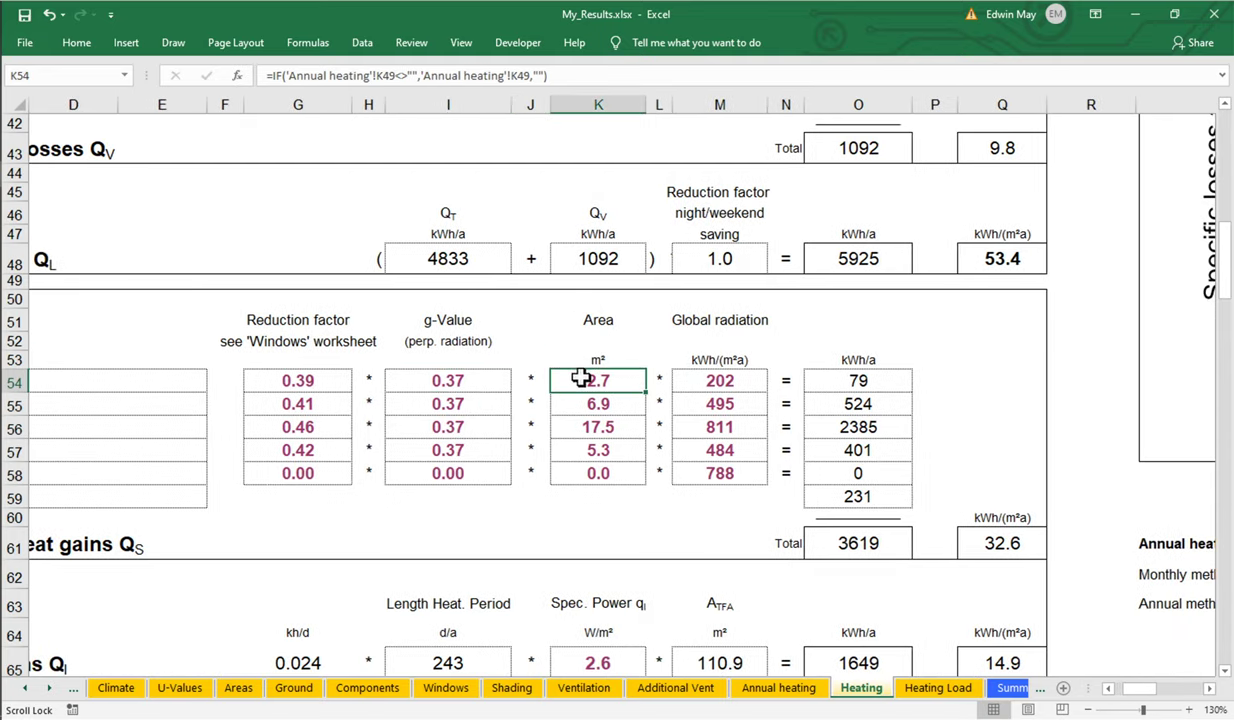
click(727, 380)
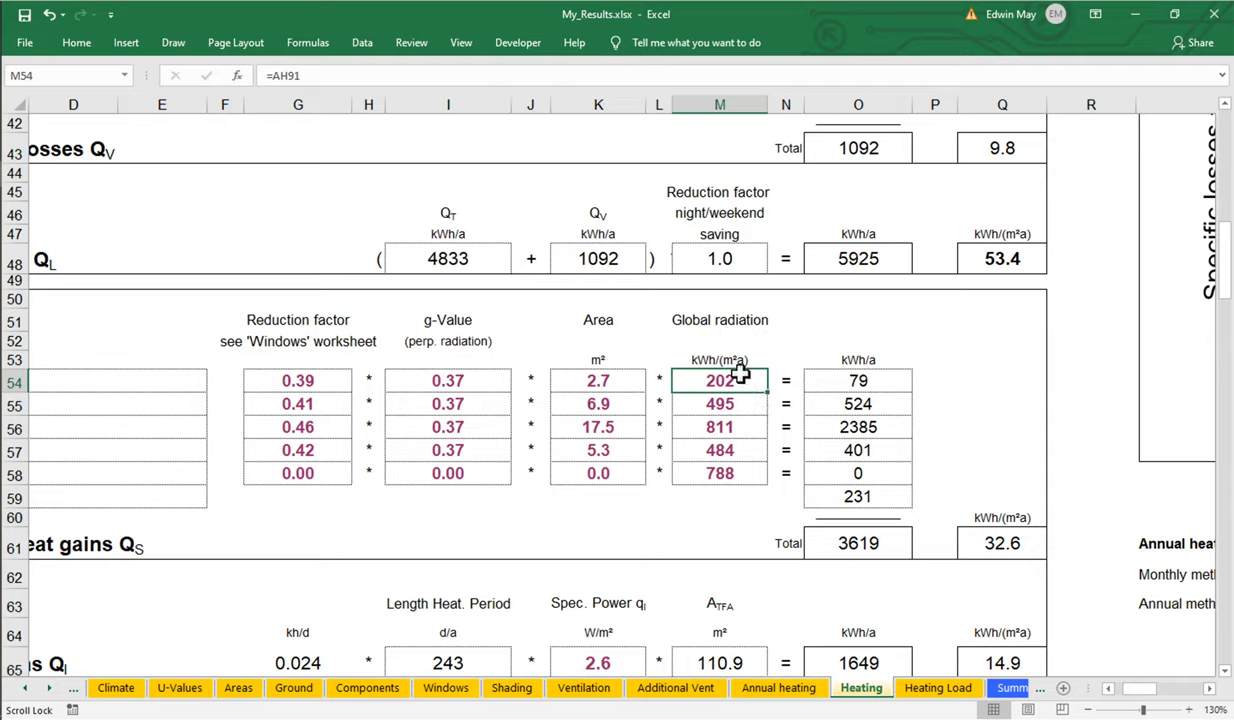
drag(720, 380, 720, 497)
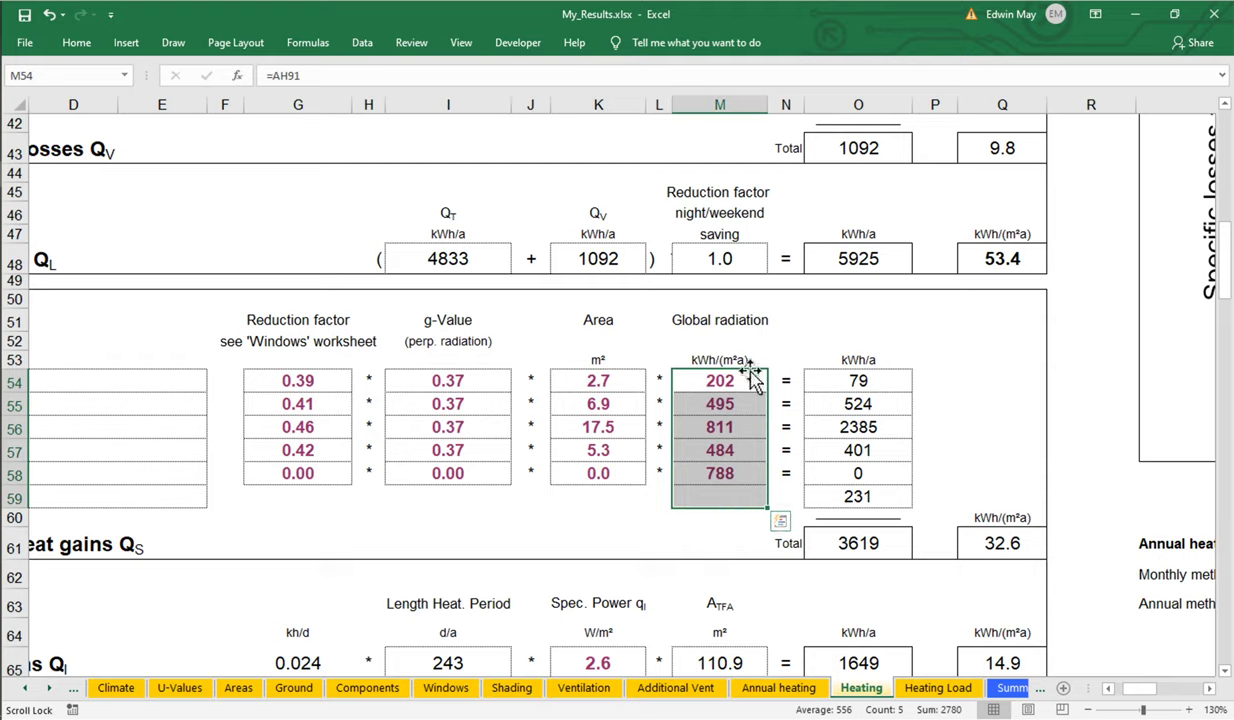
drag(590, 381, 600, 473)
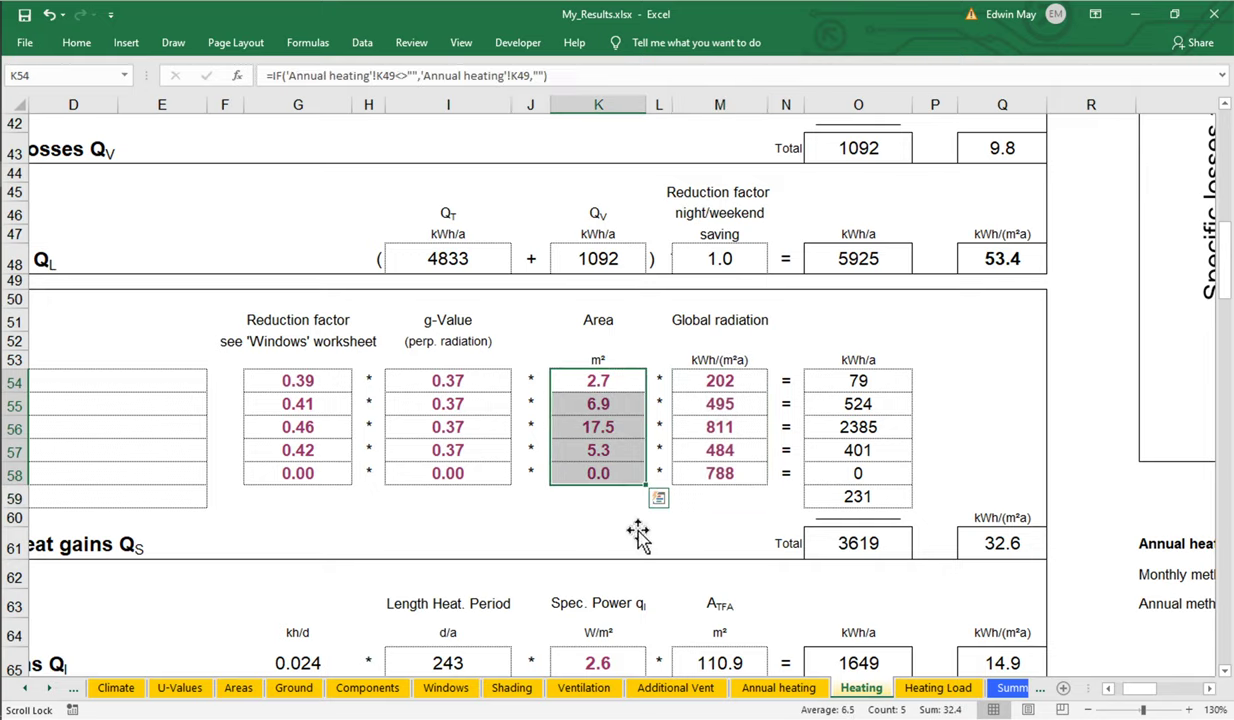
click(1108, 688)
drag(628, 389, 620, 472)
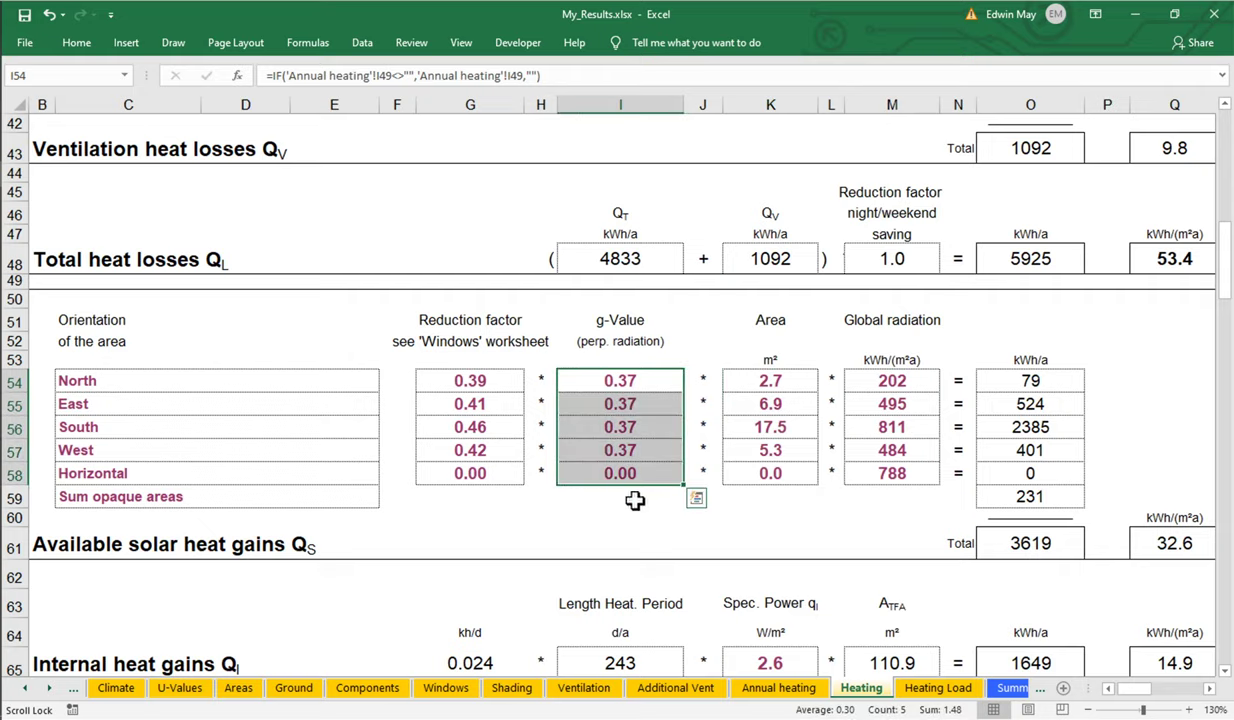
Step: Select the North-to-Horizontal reduction factors G54:G59 and bring up quick analysis on them
drag(476, 372, 493, 526)
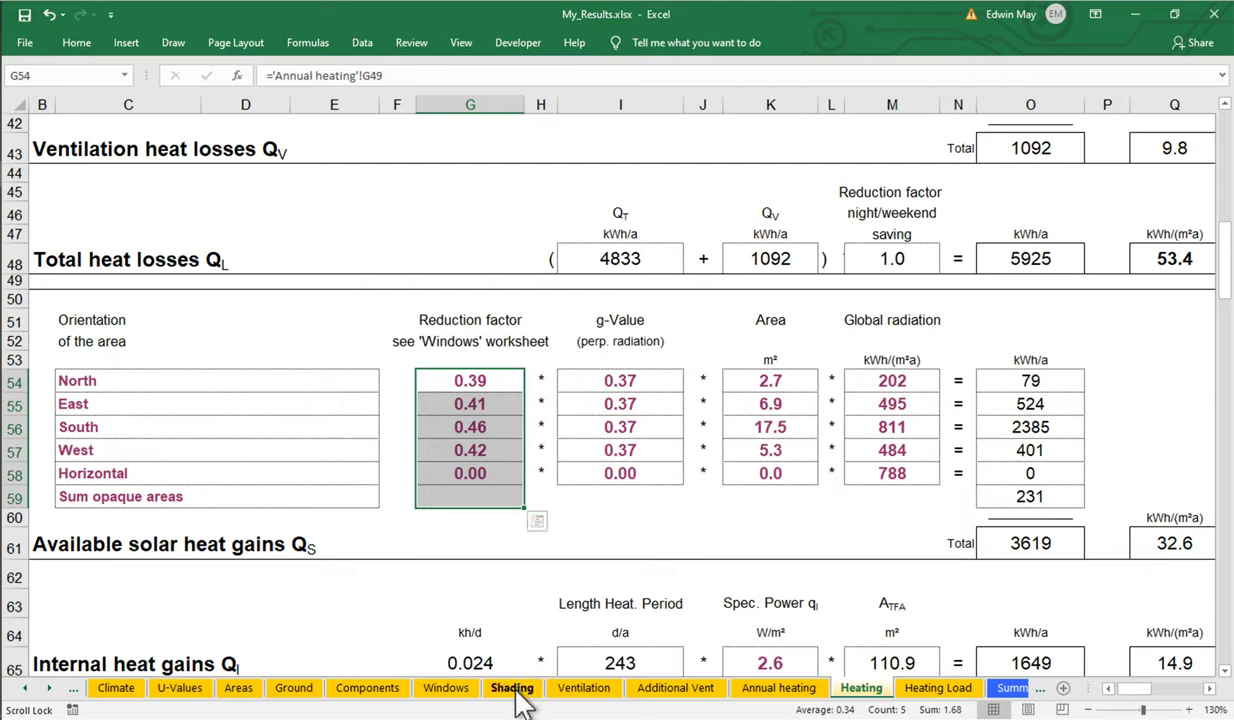
key(ctrl+q)
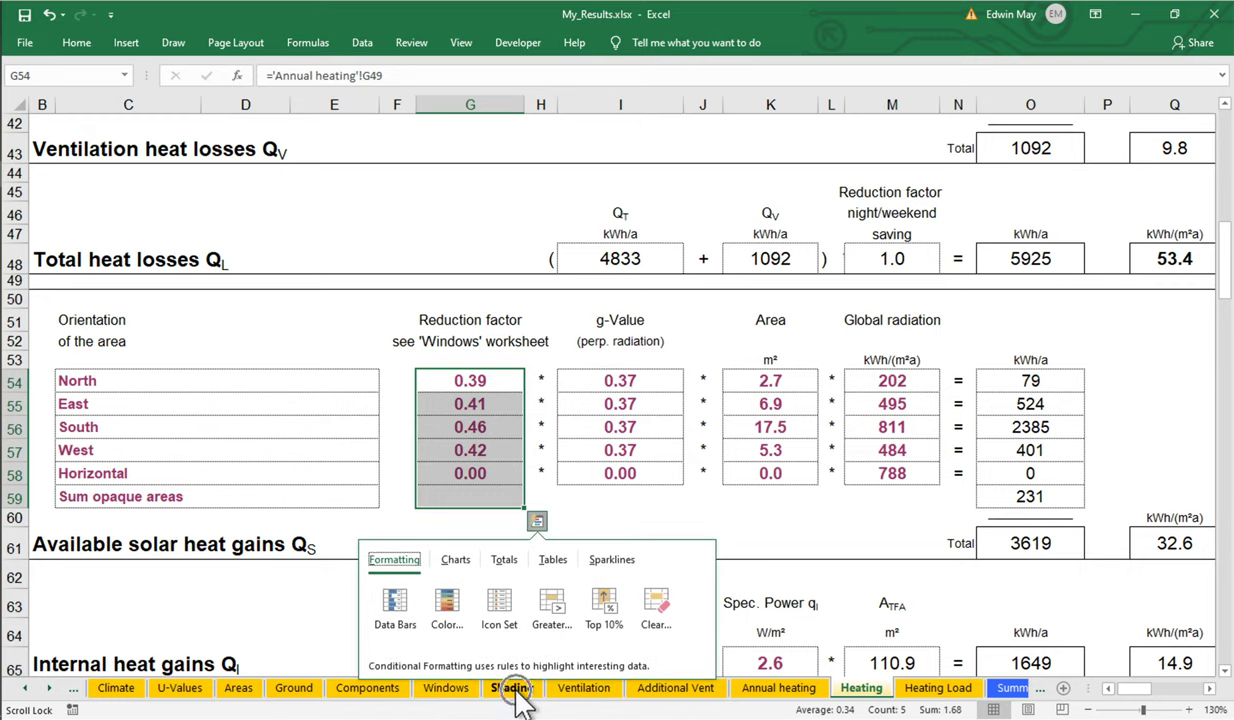
Step: Open the Shading worksheet and scroll through its window list
click(513, 688)
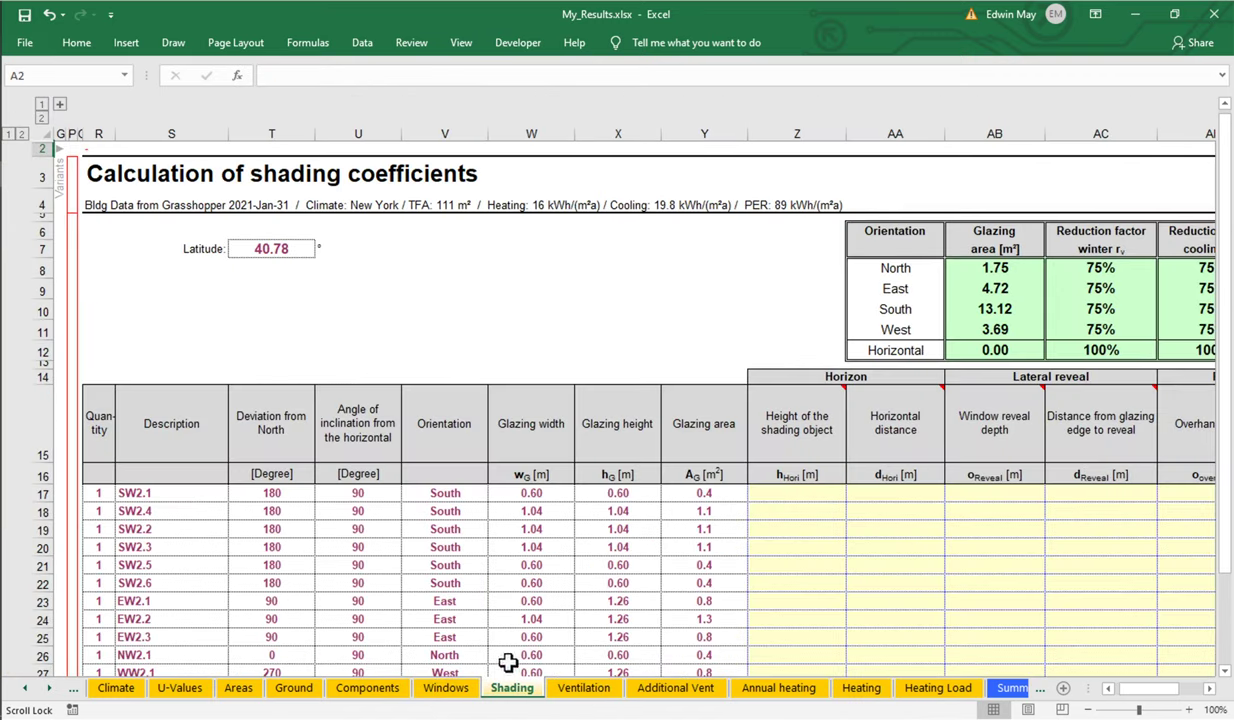
scroll(494, 520, down, 3)
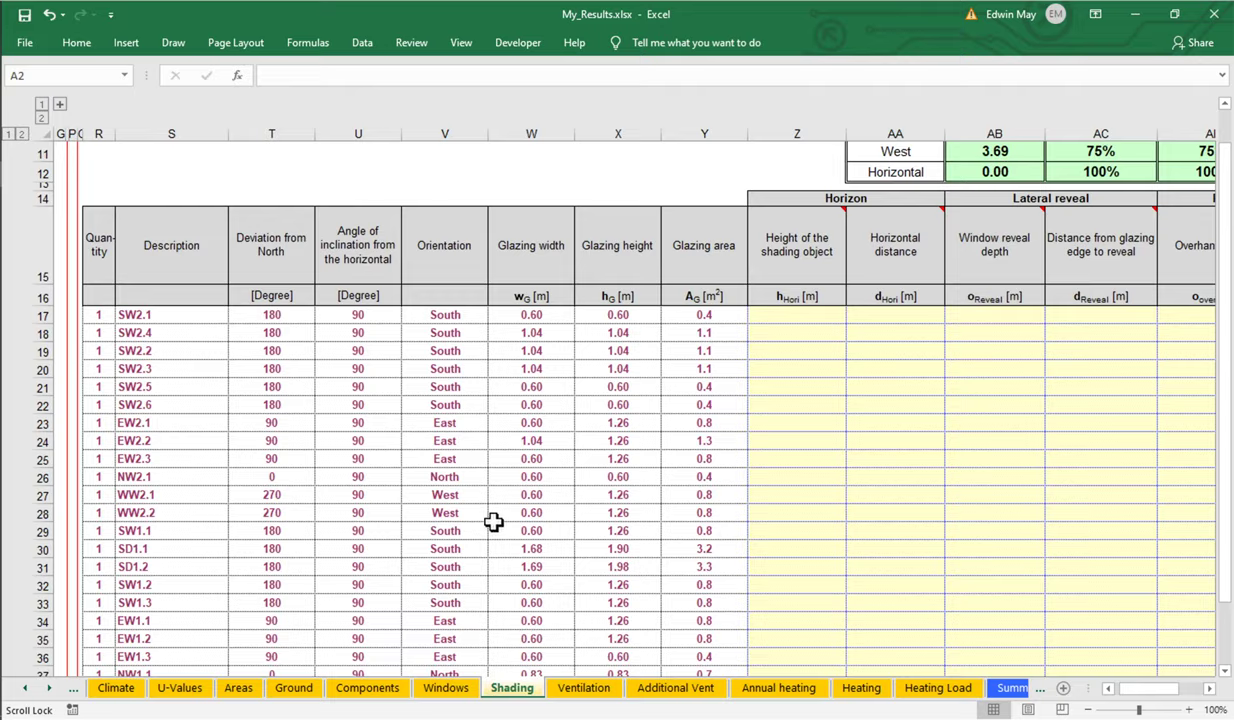
scroll(494, 520, down, 3)
scroll(495, 520, up, 1)
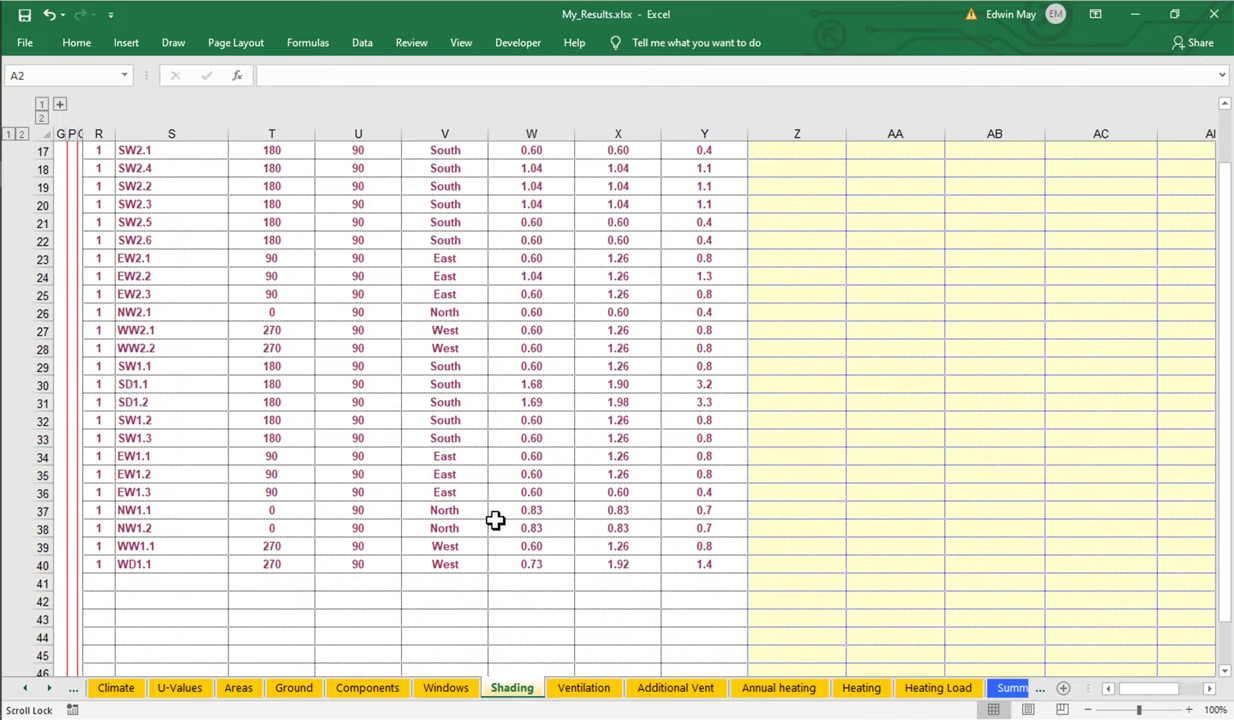
scroll(322, 336, up, 2)
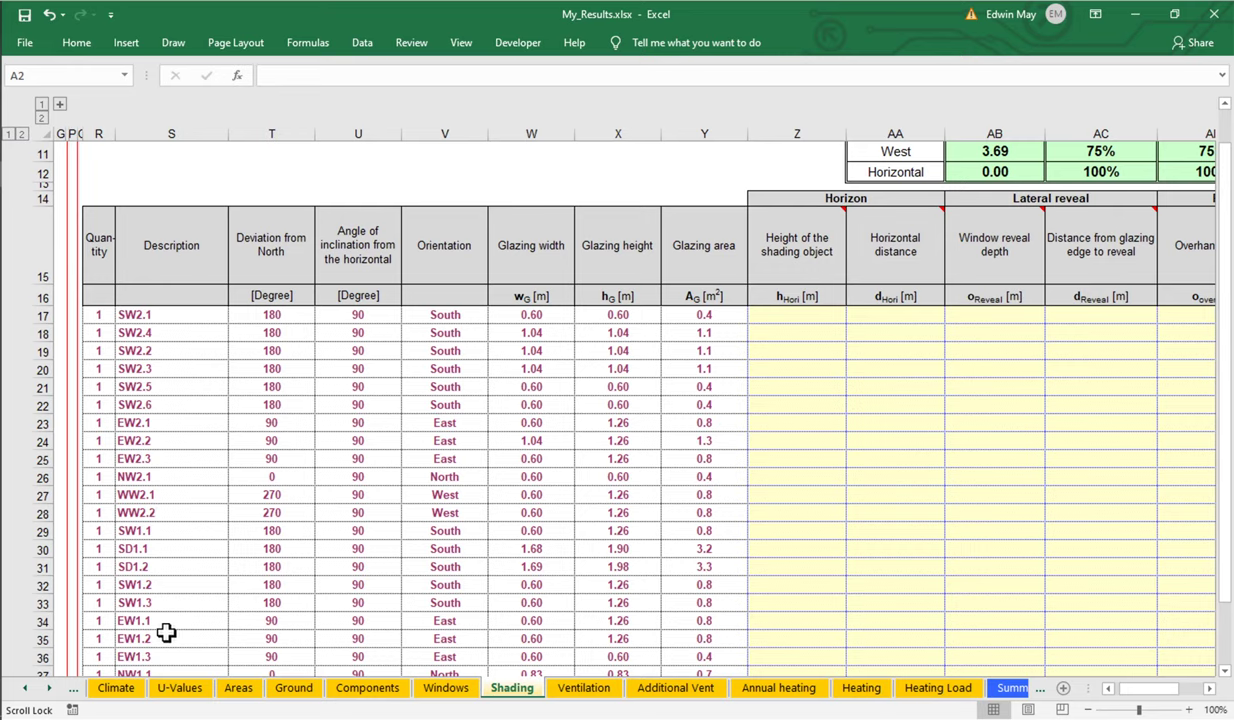
Step: On the Windows worksheet, check the descriptions from SW2.3 and EW2.2 down to SD1.1, then return to Shading
click(450, 690)
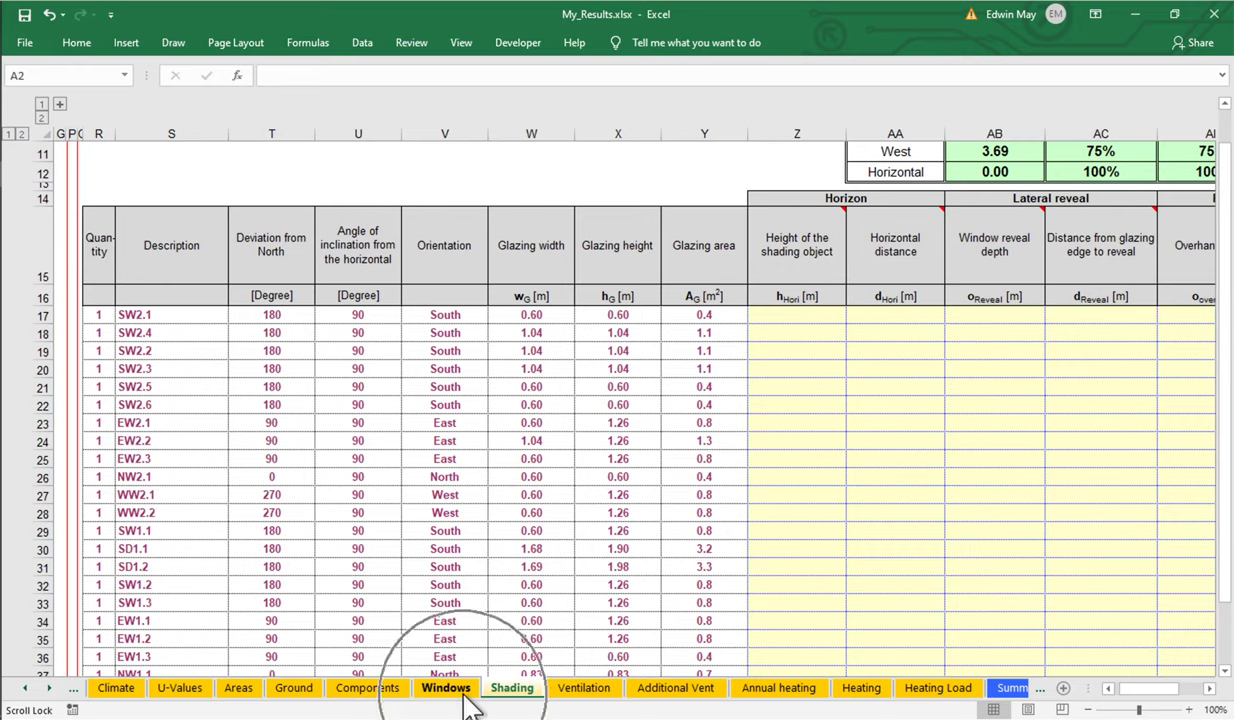
scroll(218, 477, down, 4)
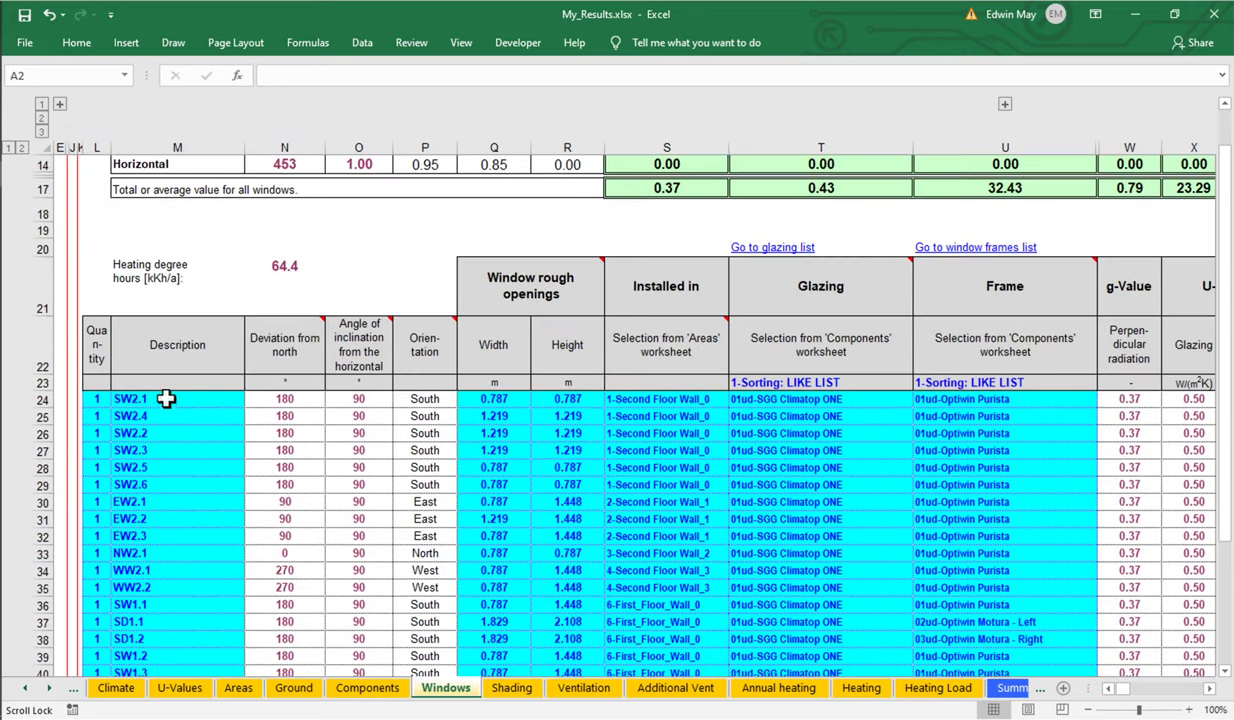
click(163, 450)
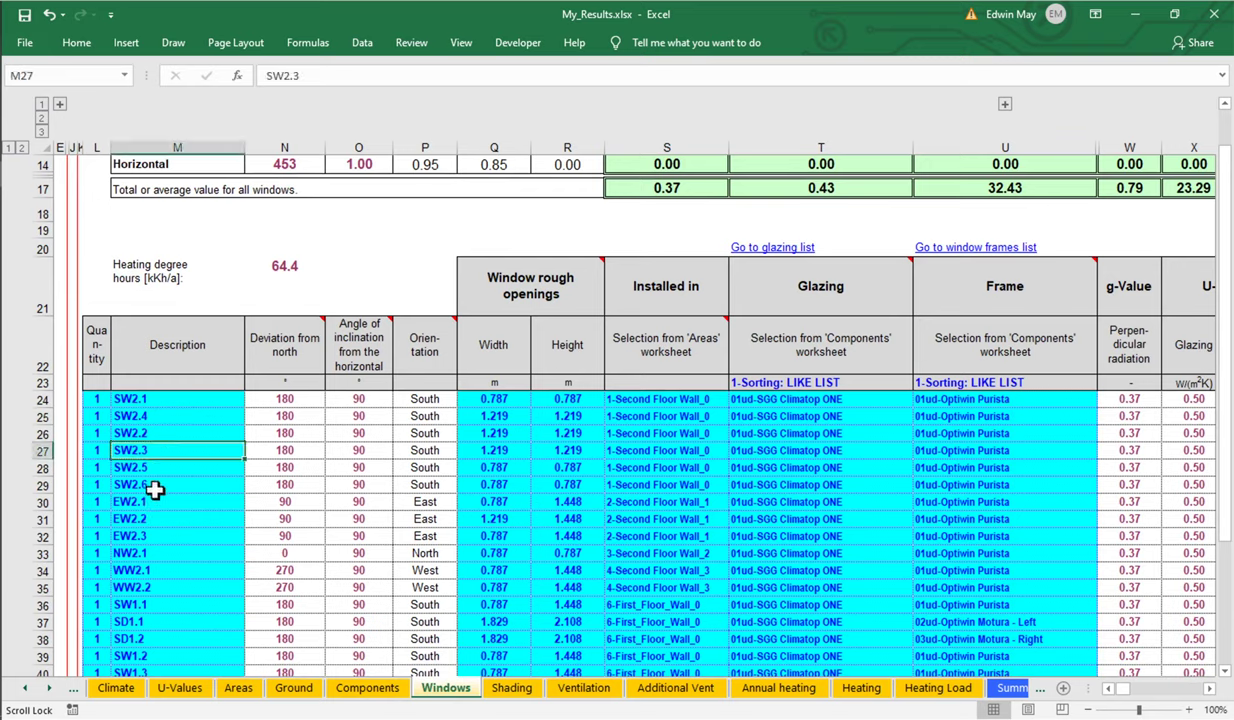
click(150, 514)
click(153, 553)
click(160, 604)
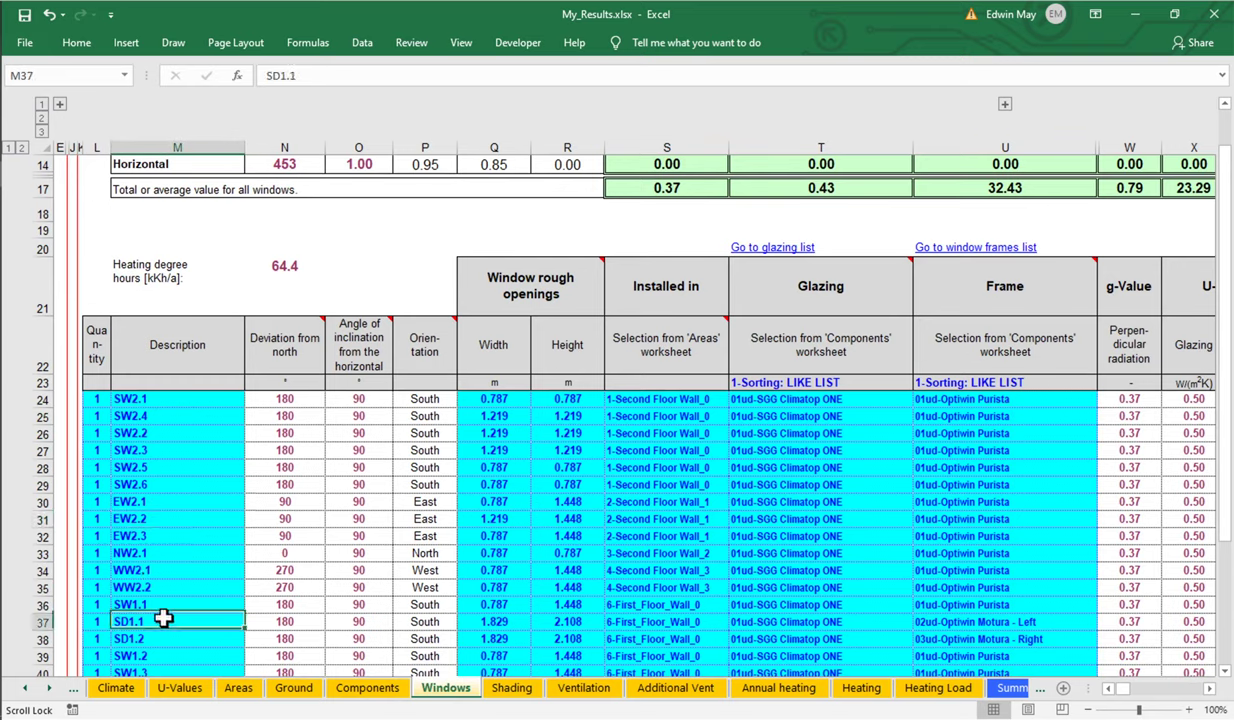
click(158, 618)
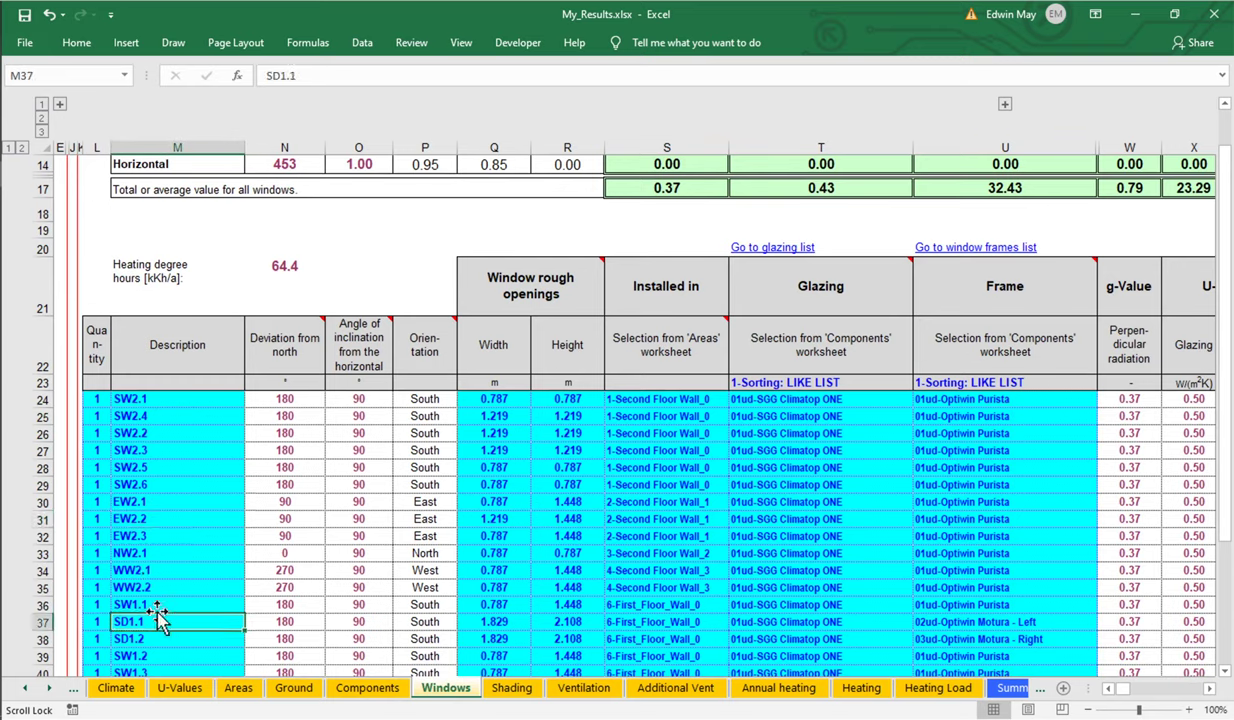
click(511, 688)
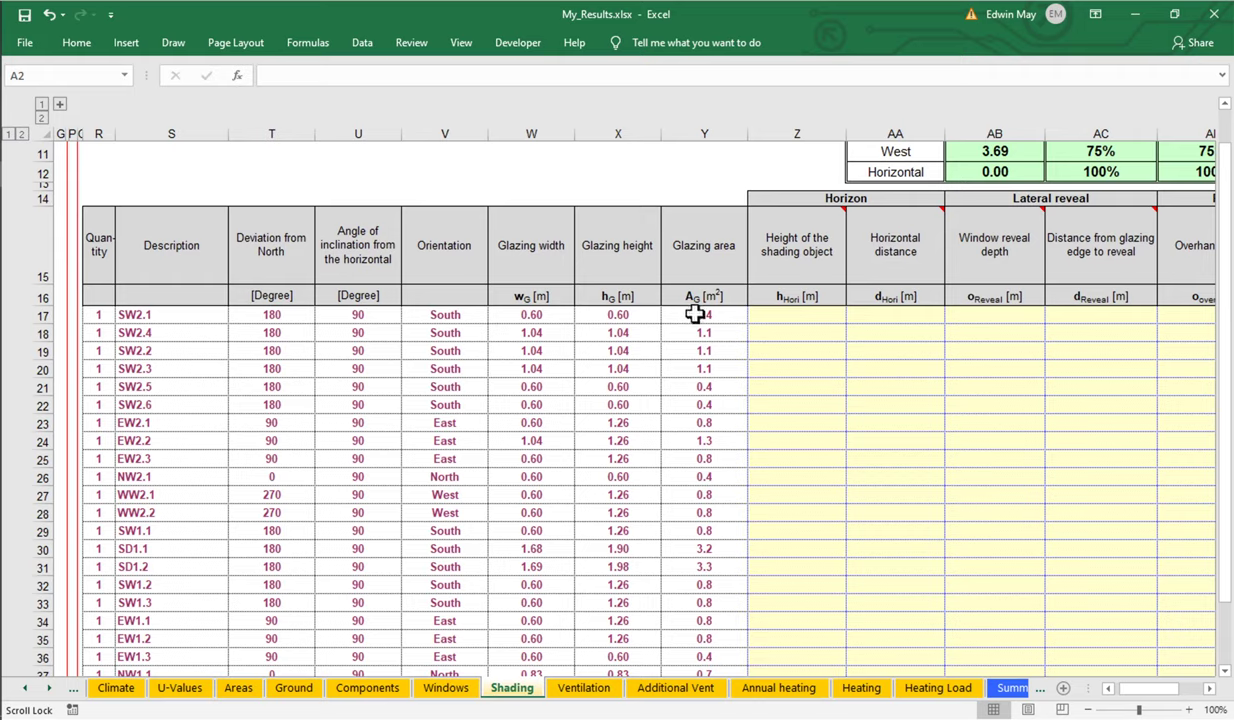
Step: Hide columns T through Y, Deviation from North to Glazing area, and check window SW2.2's description formula
click(704, 133)
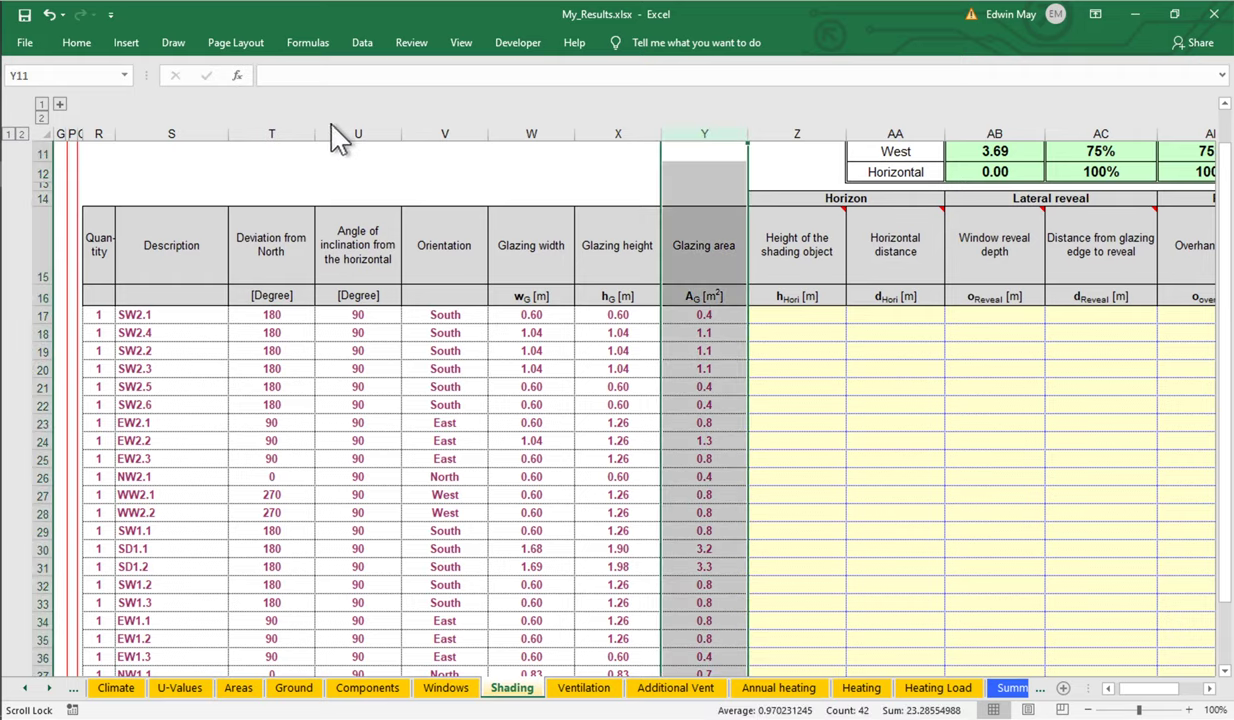
shift+click(270, 133)
right_click(274, 135)
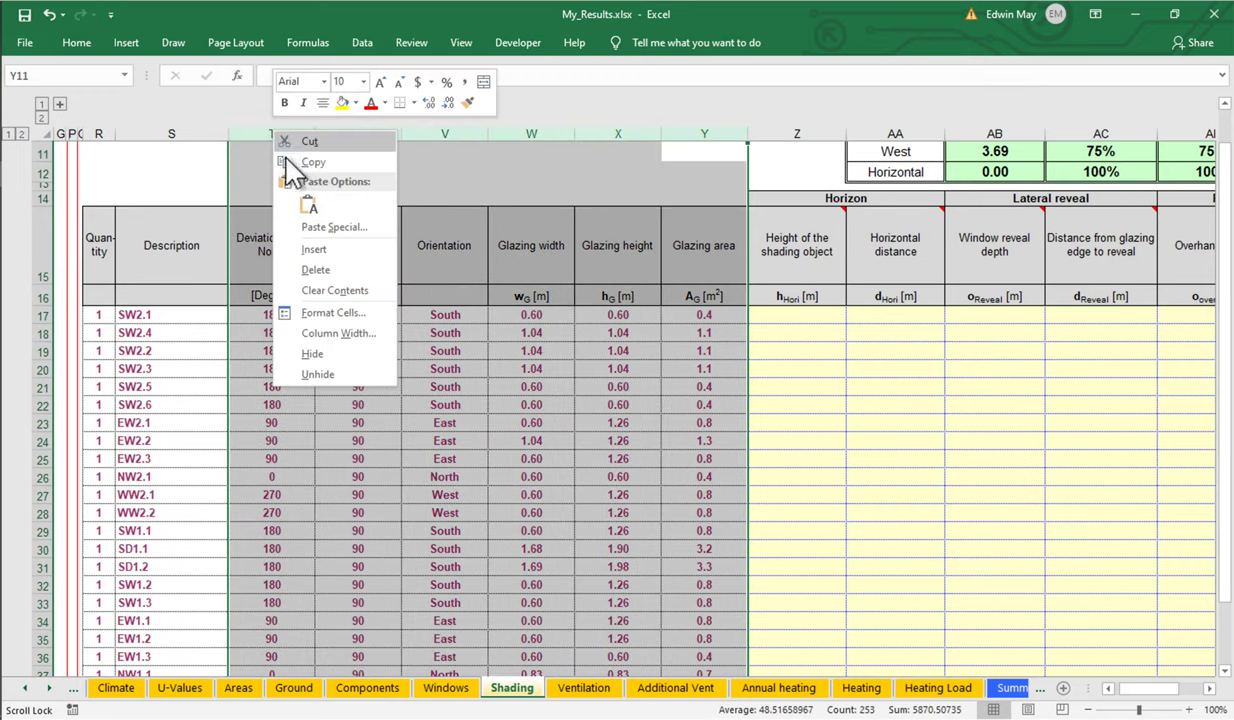
click(330, 354)
click(137, 358)
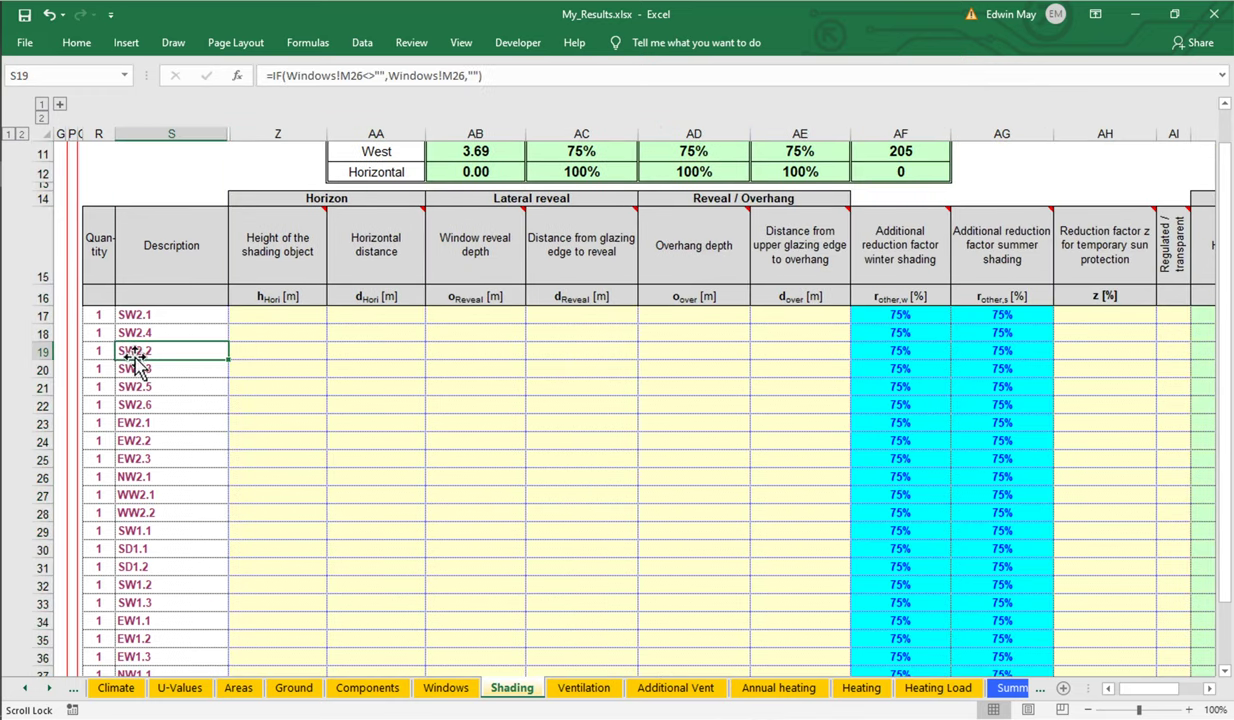
scroll(187, 352, up, 1)
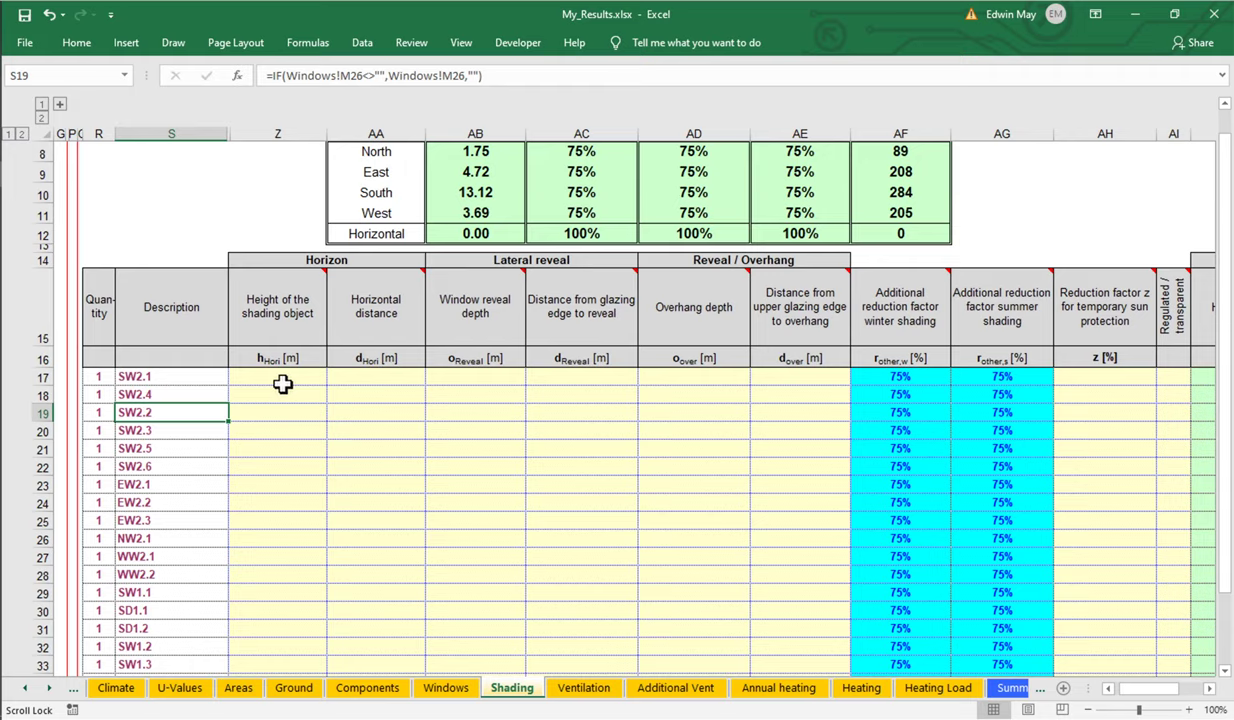
Step: Point out the Horizon, Lateral reveal and Overhang groups and their height, distance and reveal inputs
click(344, 260)
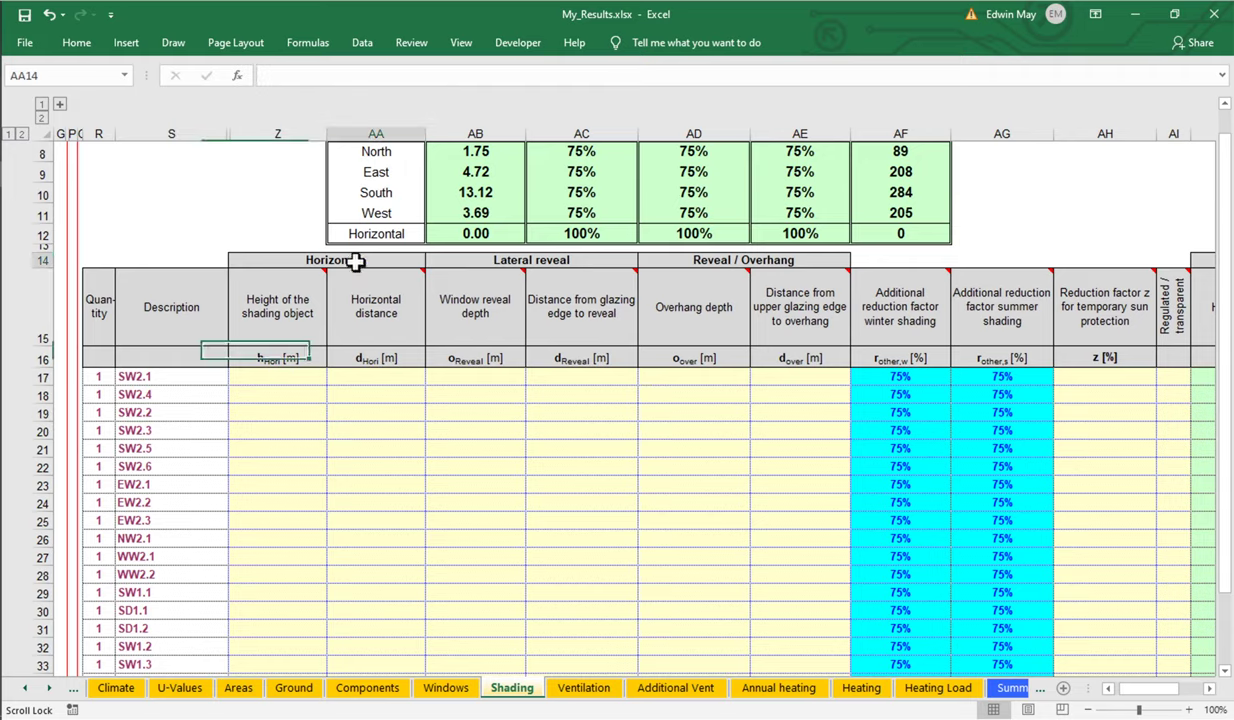
click(535, 260)
click(773, 261)
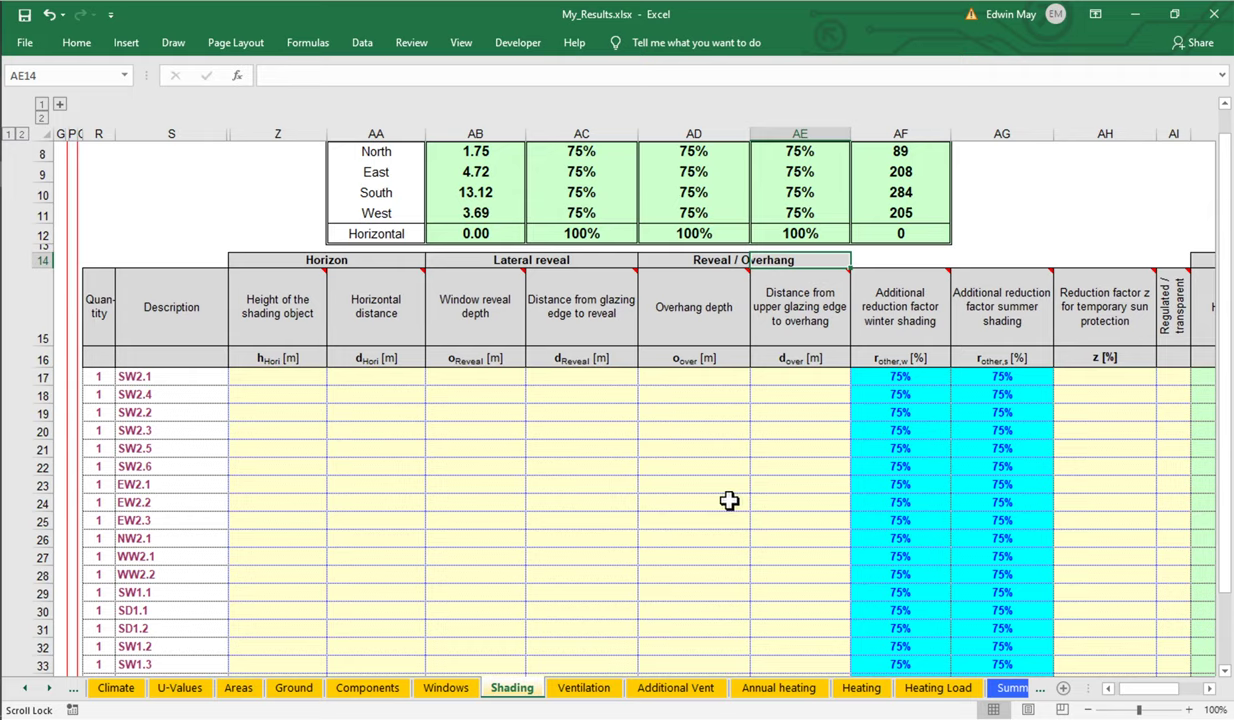
click(292, 359)
click(377, 361)
click(496, 372)
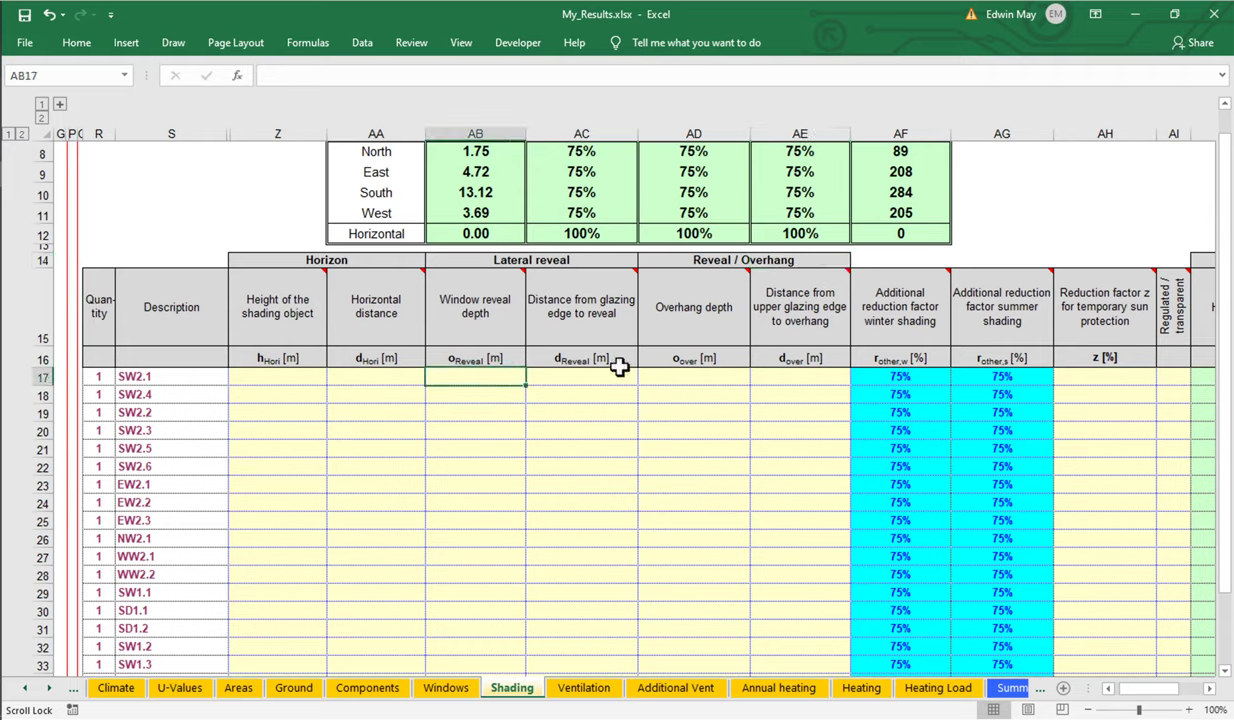
click(609, 372)
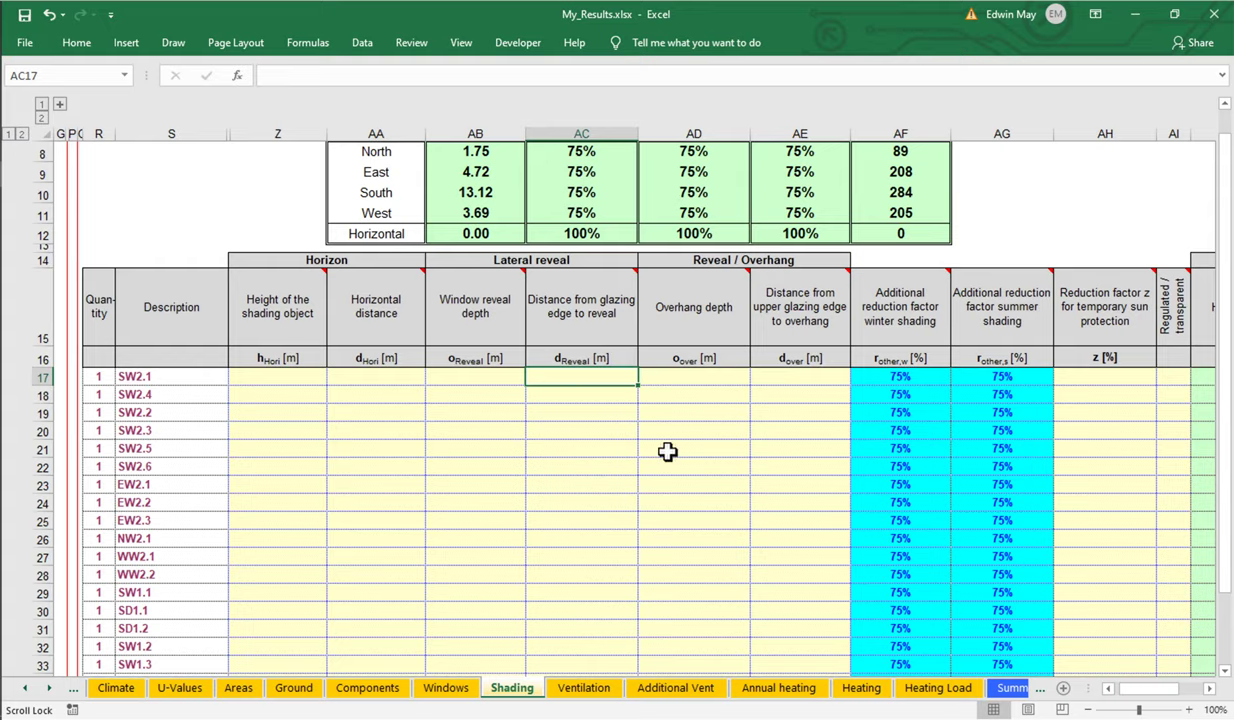
Step: Scroll right to the 75% heating and cooling totals and select the additional reduction factors AF17:AG29
click(1209, 688)
drag(1212, 690, 1212, 690)
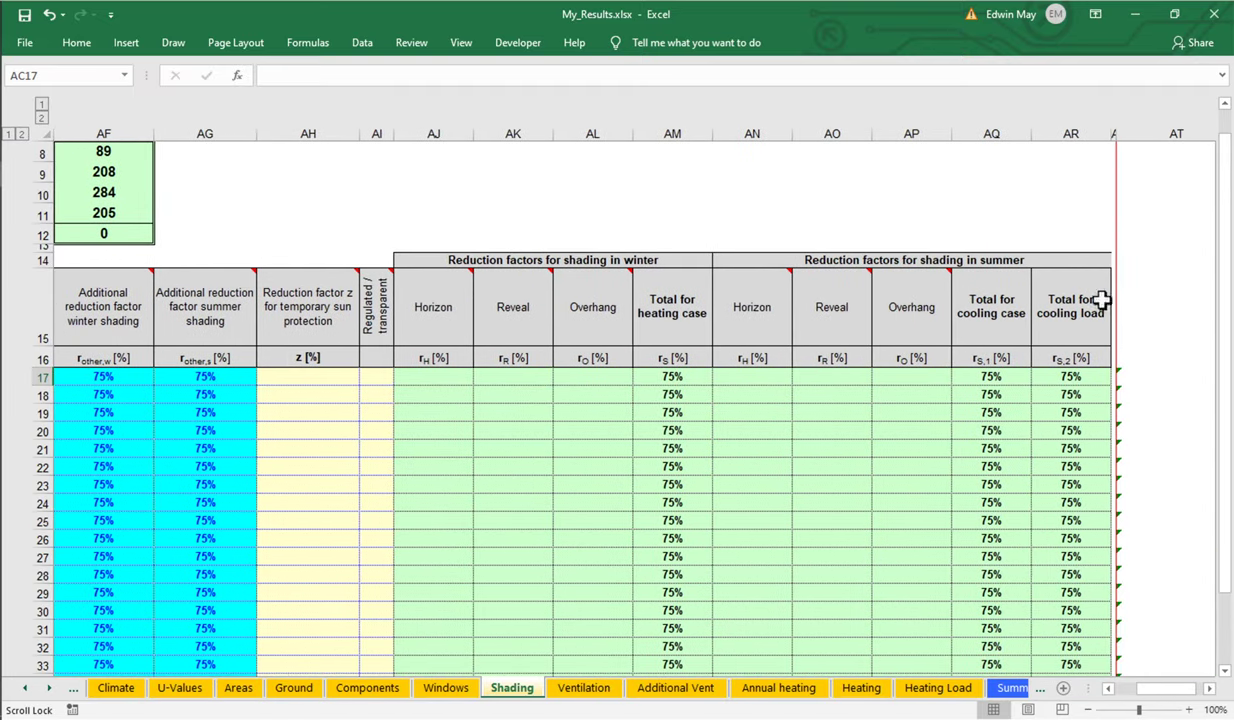
click(997, 124)
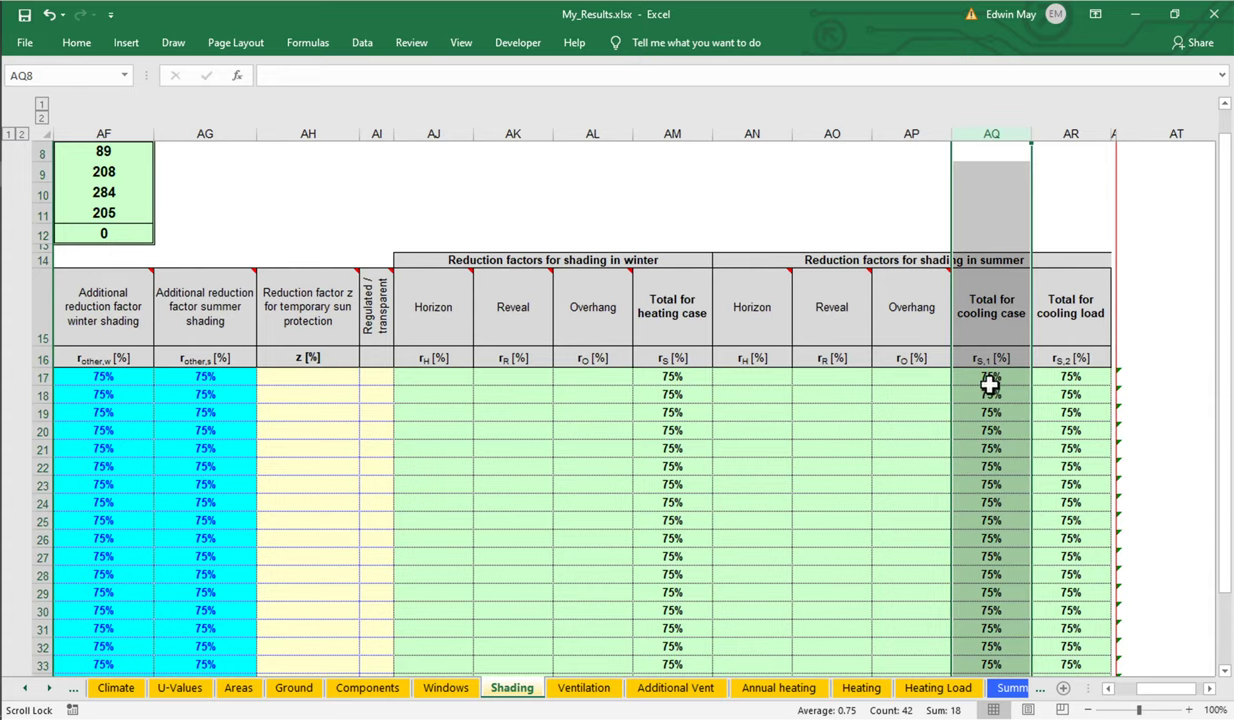
click(686, 125)
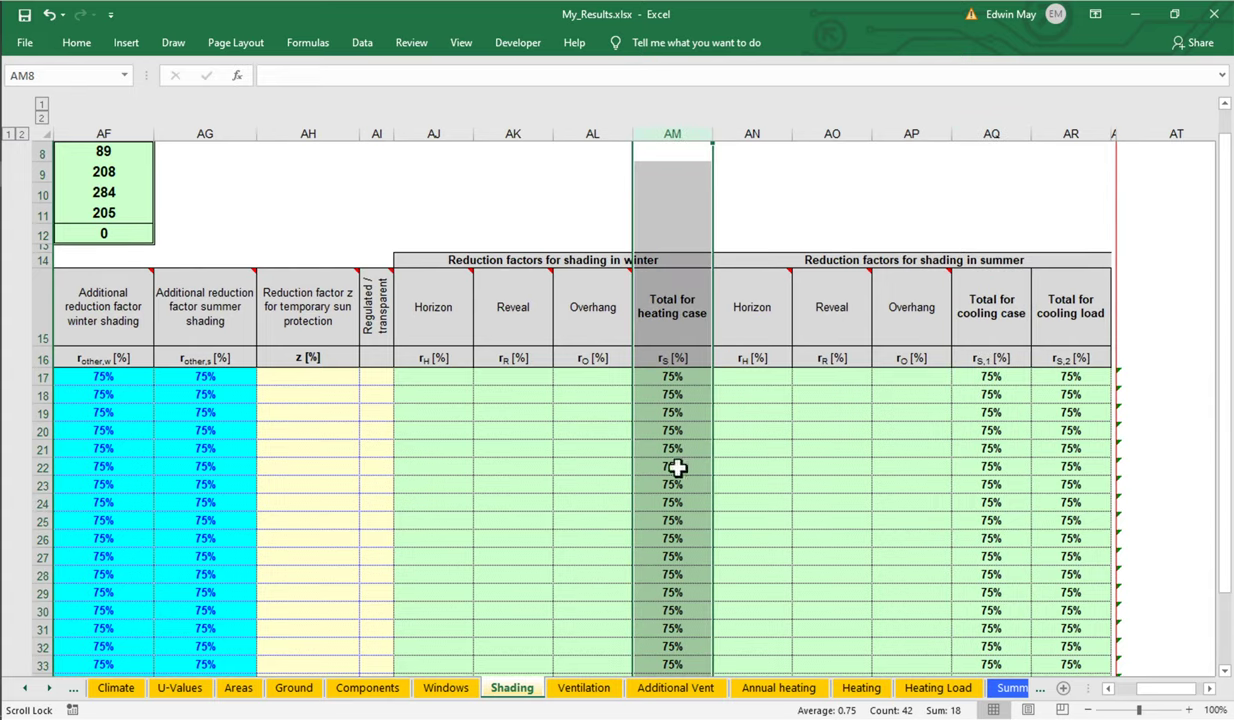
drag(90, 376, 205, 592)
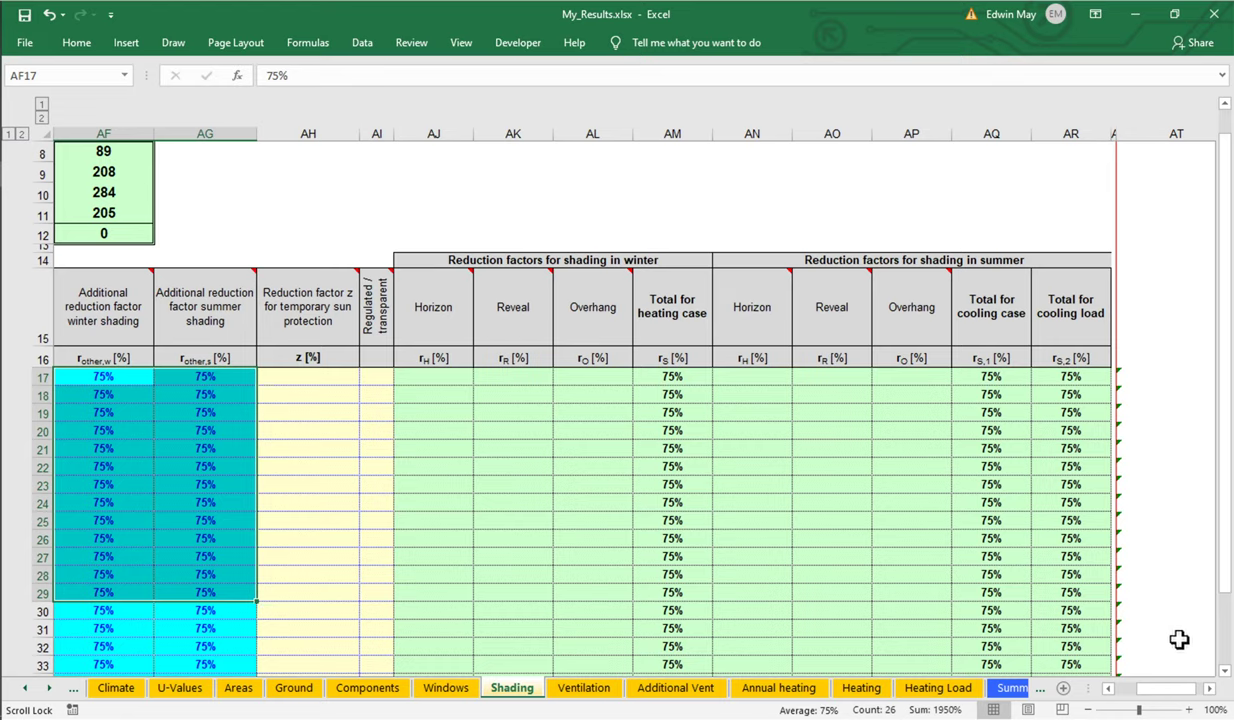
Step: Scroll back left and select the empty horizon, reveal and overhang inputs Z17:AE31
drag(1168, 693, 1137, 697)
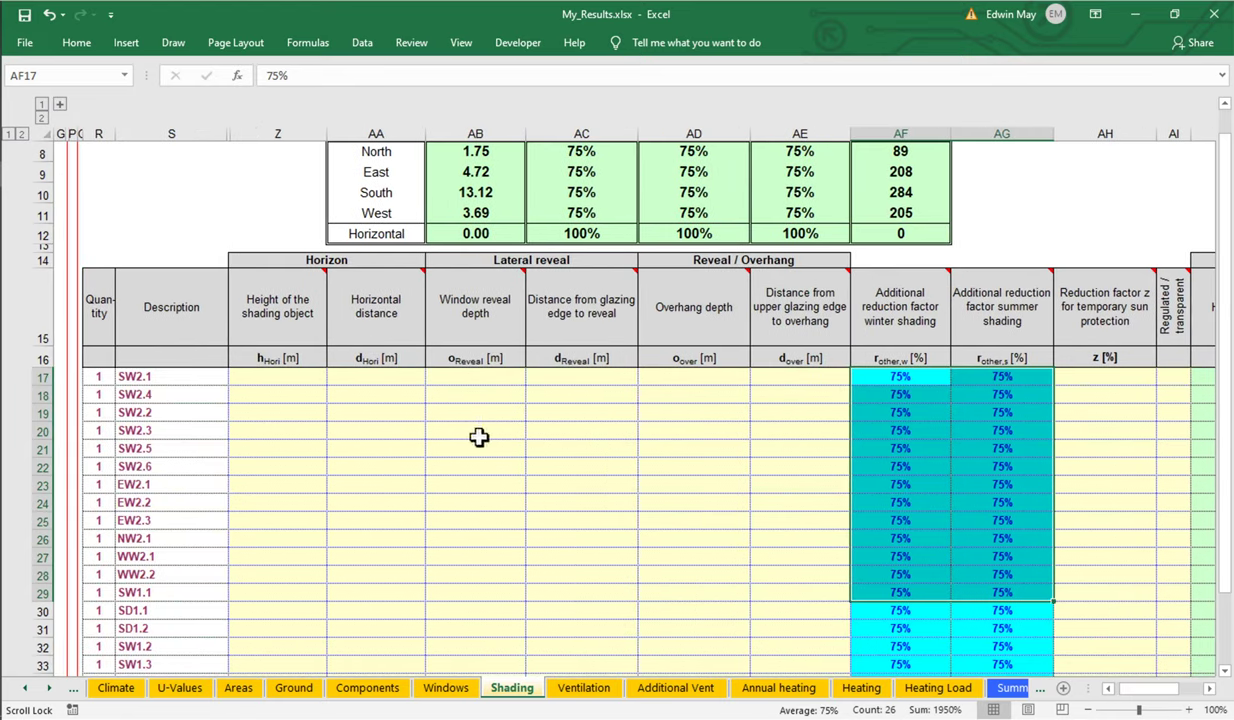
drag(297, 377, 800, 637)
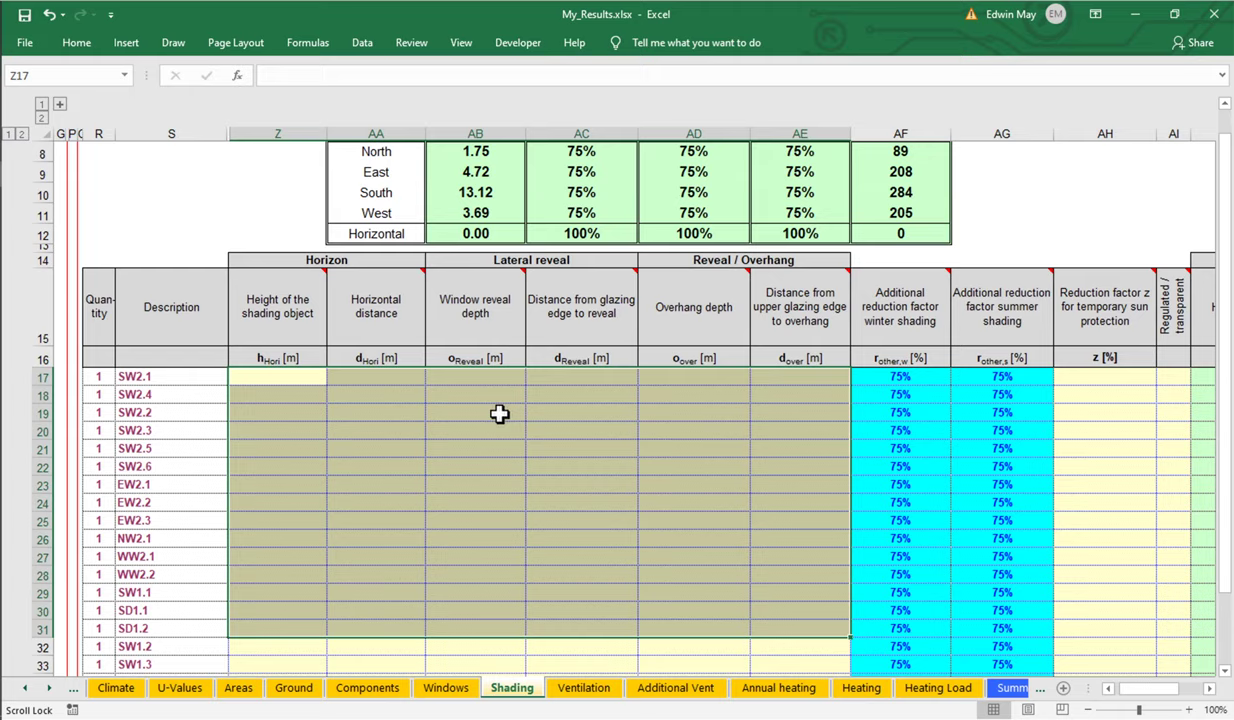
drag(889, 376, 1019, 658)
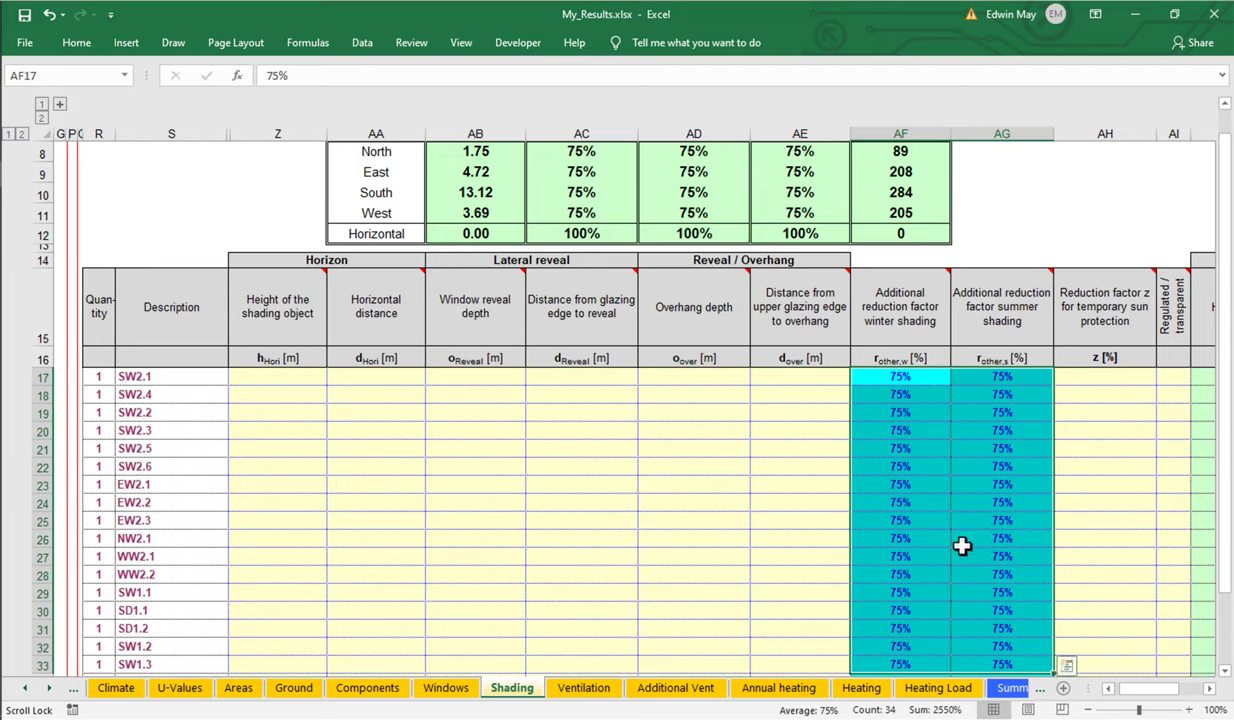
drag(257, 375, 806, 554)
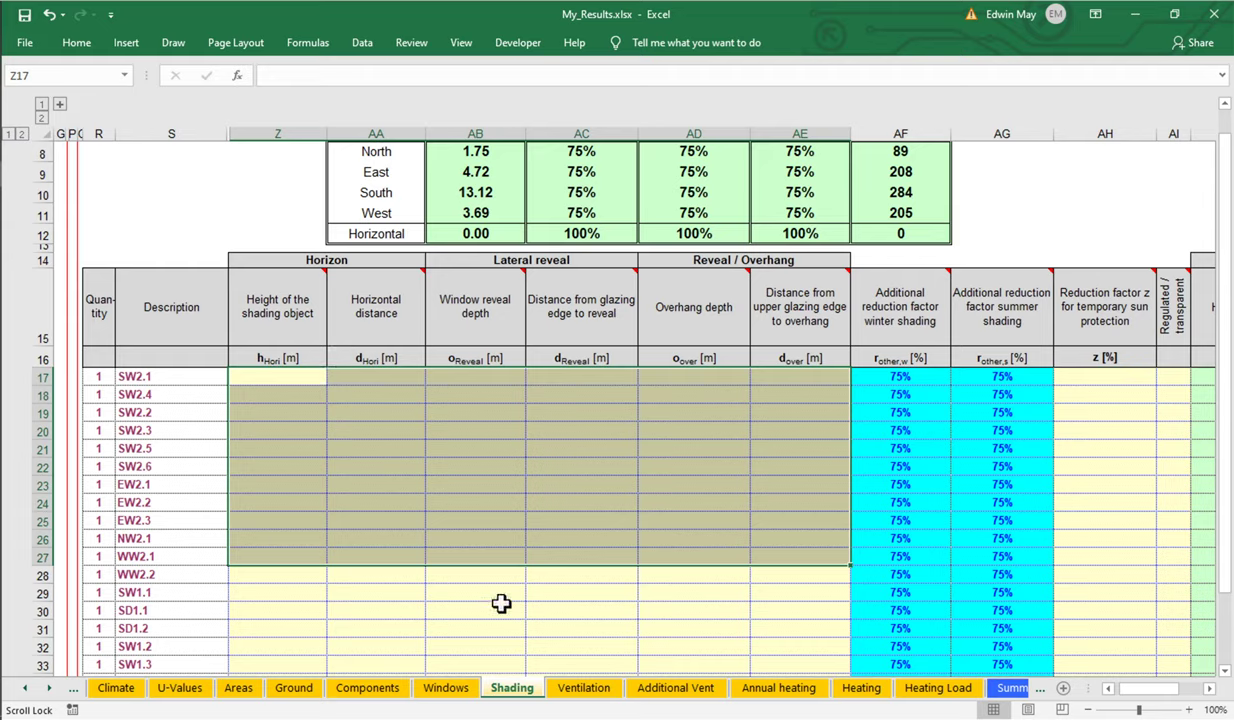
click(916, 385)
drag(916, 385, 1011, 563)
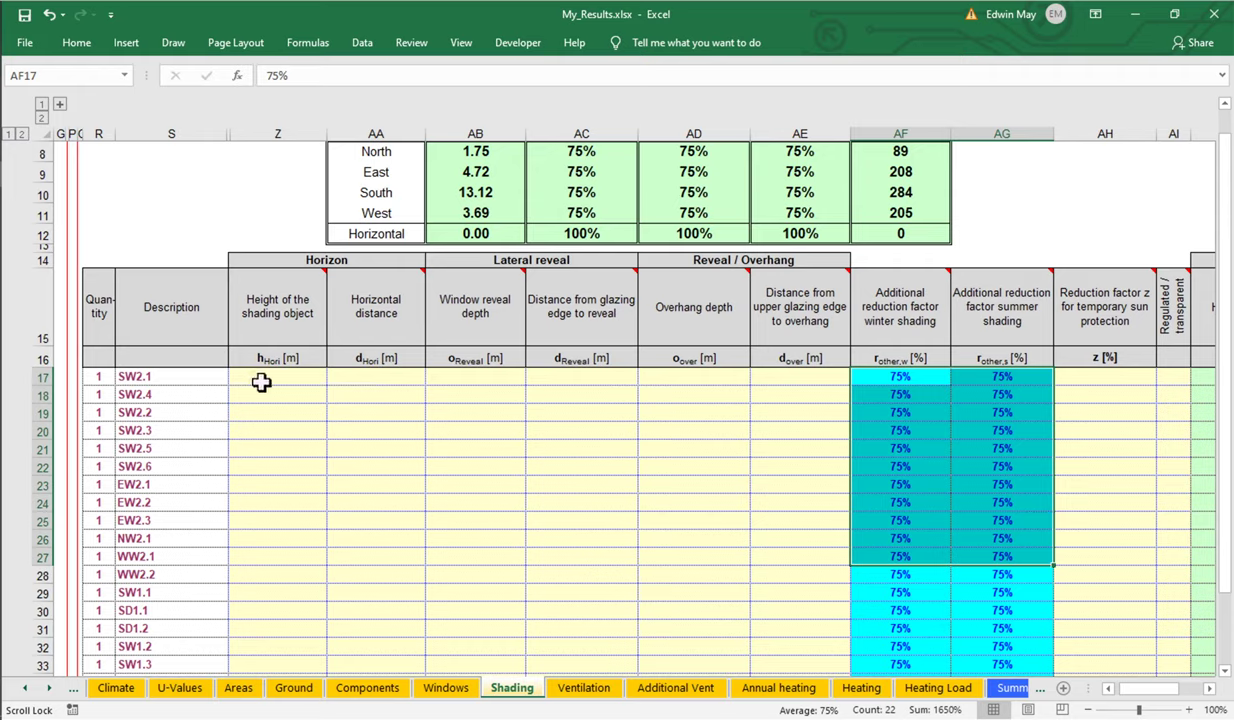
drag(255, 378, 815, 638)
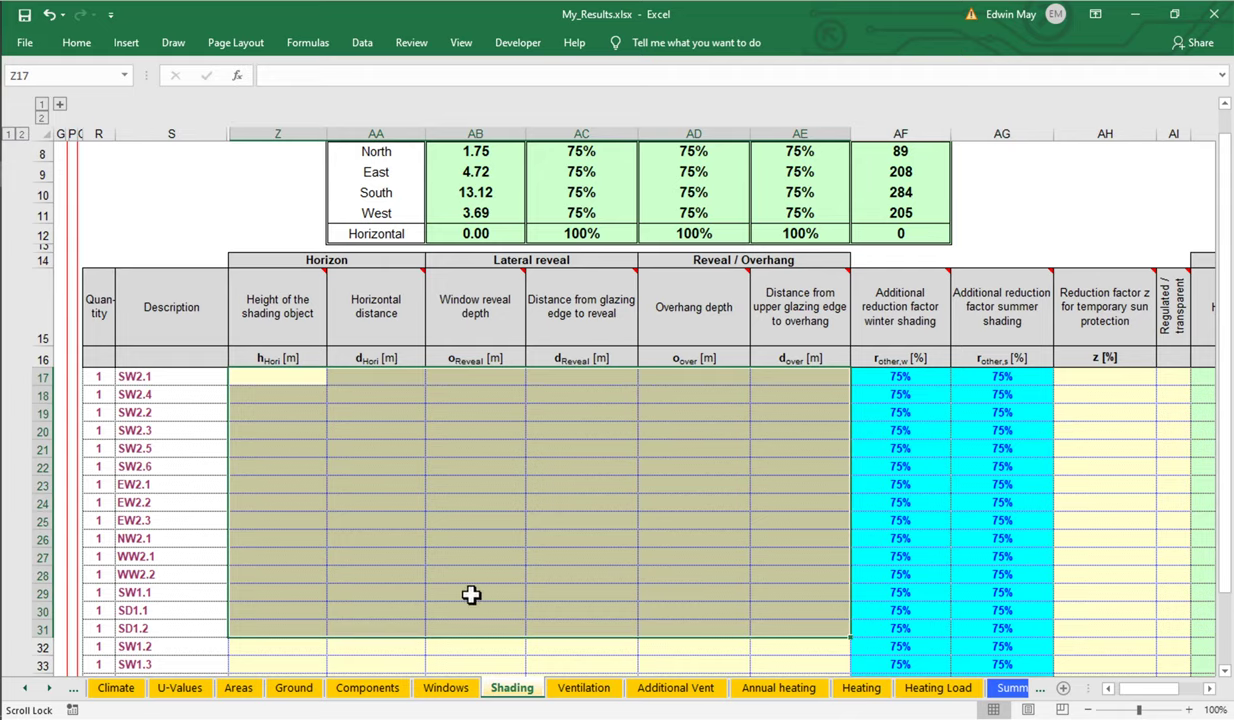
drag(885, 380, 968, 590)
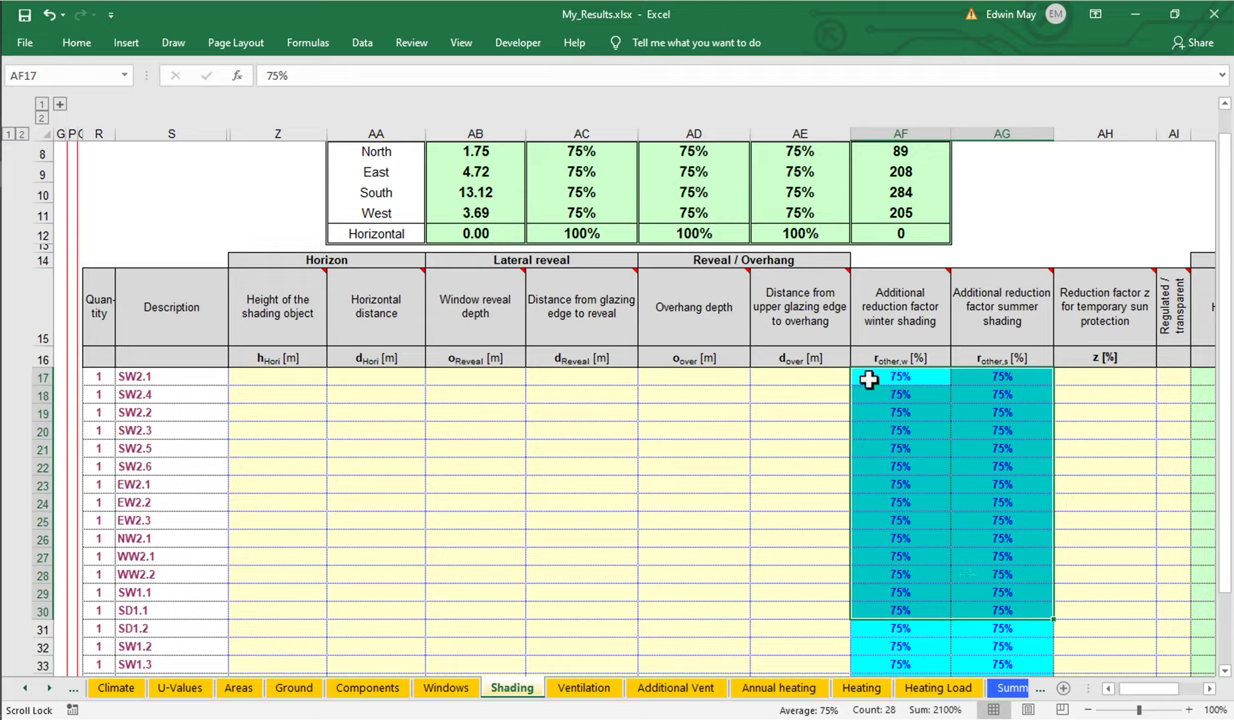
drag(868, 378, 998, 648)
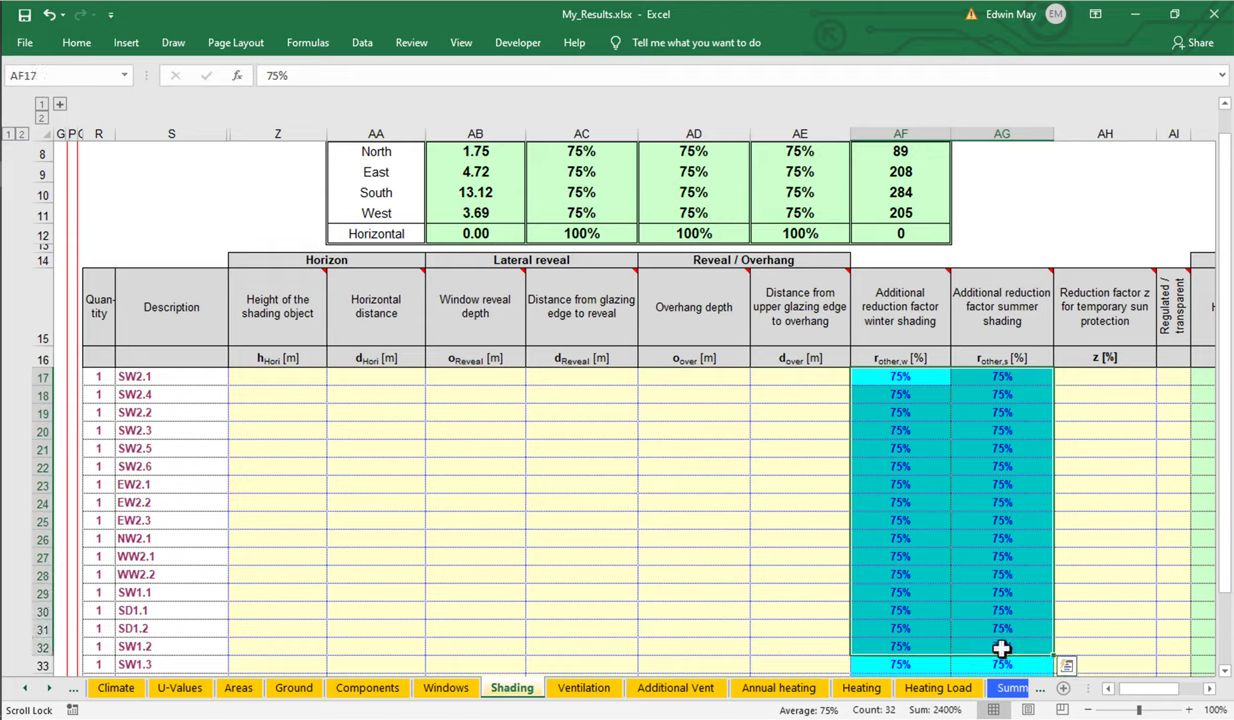